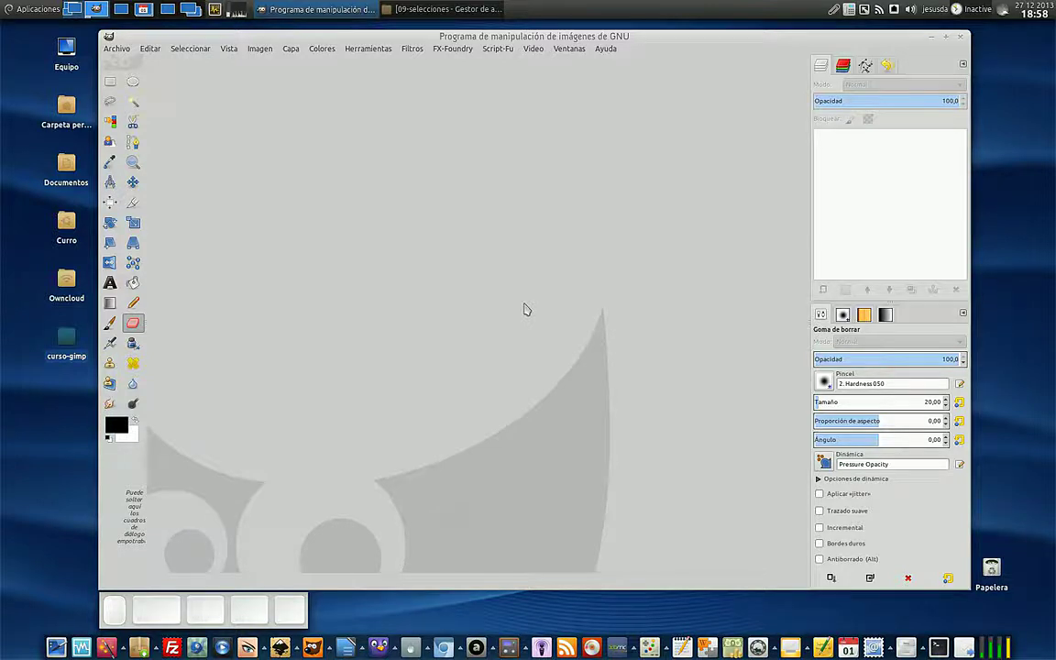
# Open carta-de-ajuste.jpg and televisor.jpg from the curso-gimp/ejercicios/10-edicion folder as two separate images in GIMP.
pyautogui.doubleClick(72, 361)
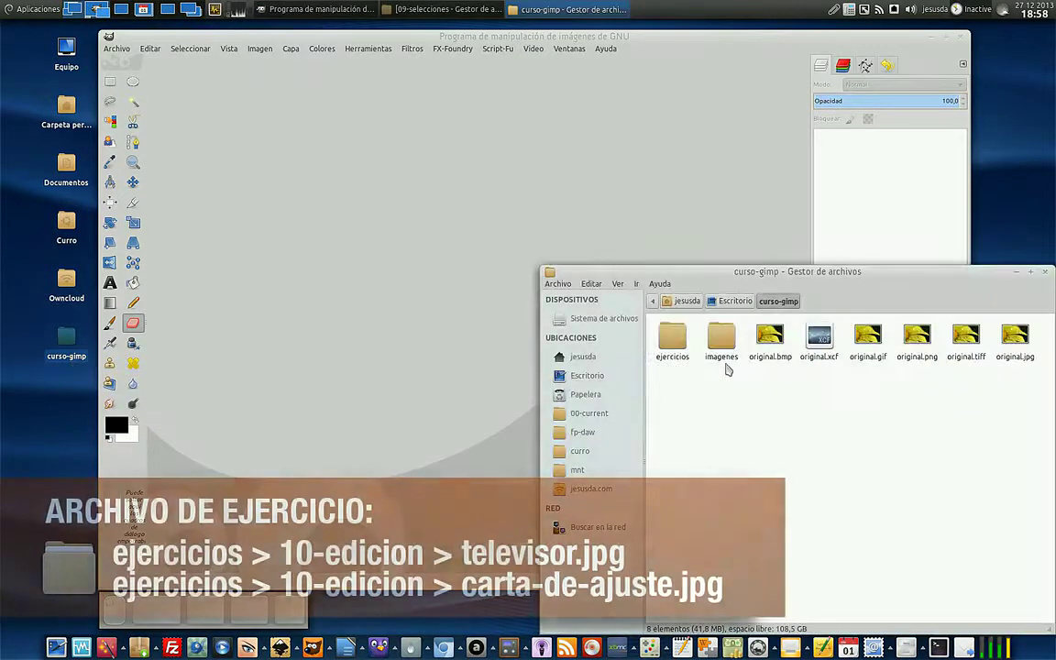
pyautogui.click(671, 336)
pyautogui.doubleClick(671, 335)
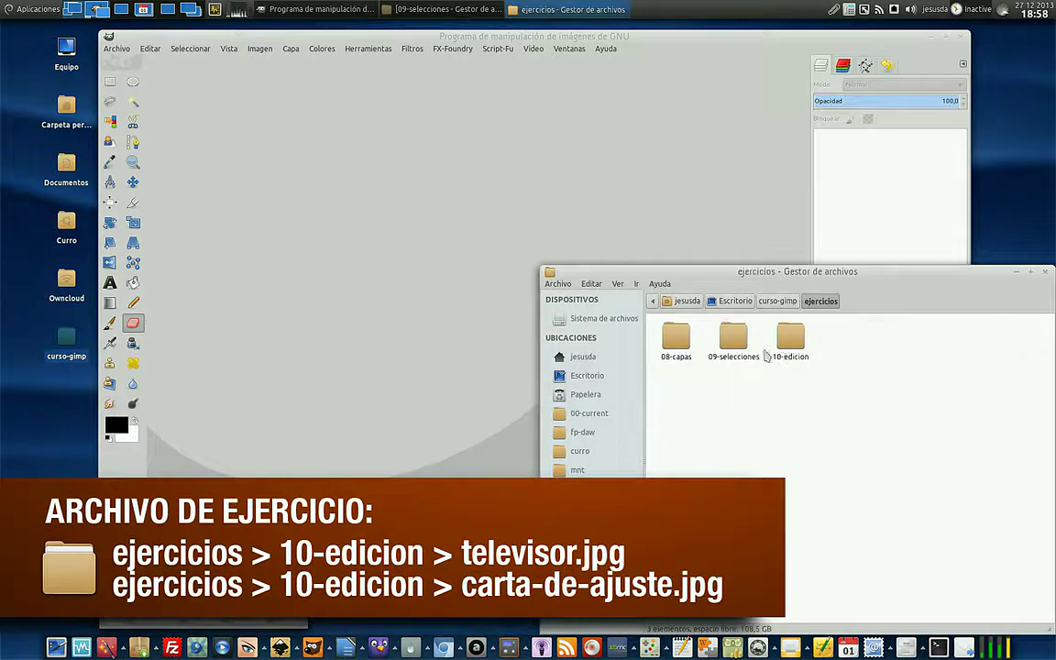
pyautogui.doubleClick(785, 341)
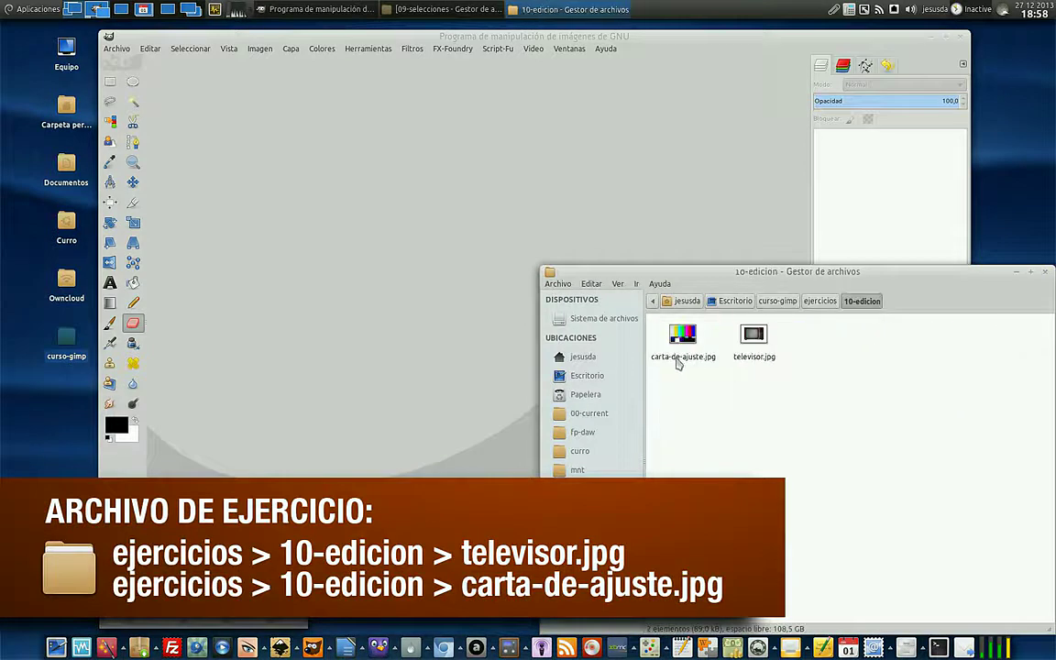
pyautogui.moveTo(779, 376); pyautogui.dragTo(632, 325)
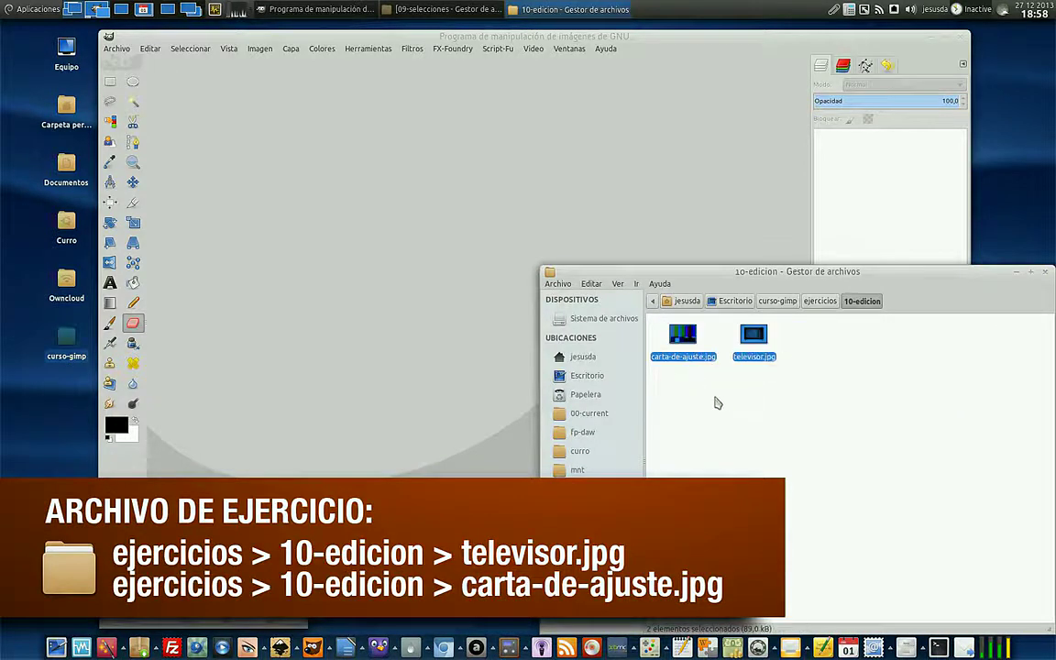
pyautogui.click(752, 400)
pyautogui.moveTo(713, 377); pyautogui.dragTo(365, 202)
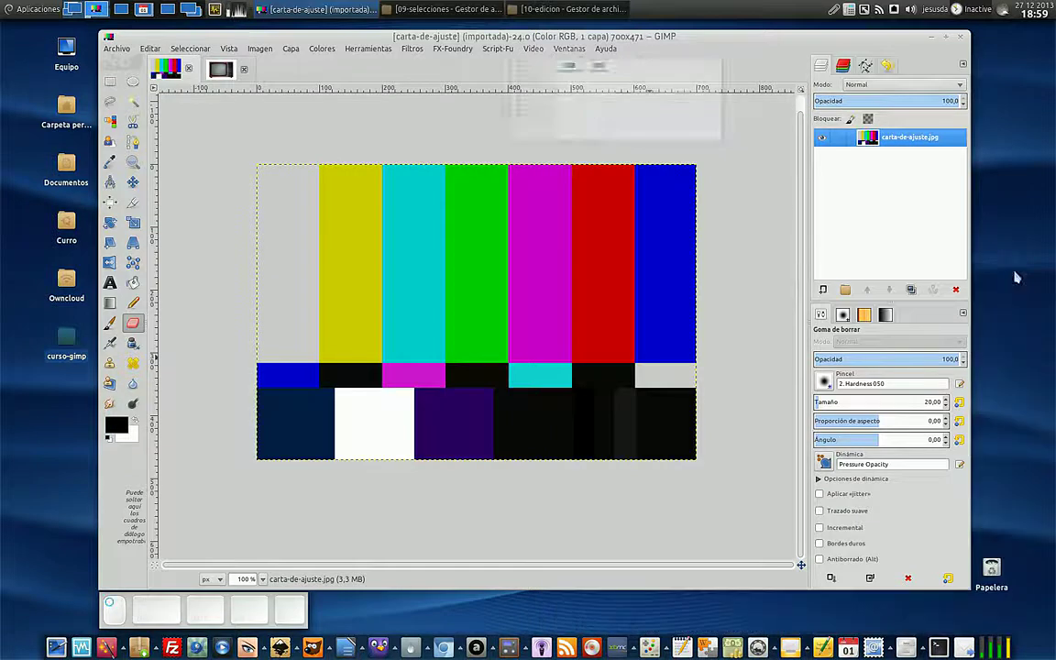
# Examine the television photo and the colour-bar test card by alternating between the two open images.
pyautogui.click(213, 71)
pyautogui.click(166, 68)
pyautogui.scroll(-1, 188, 72)
pyautogui.click(165, 72)
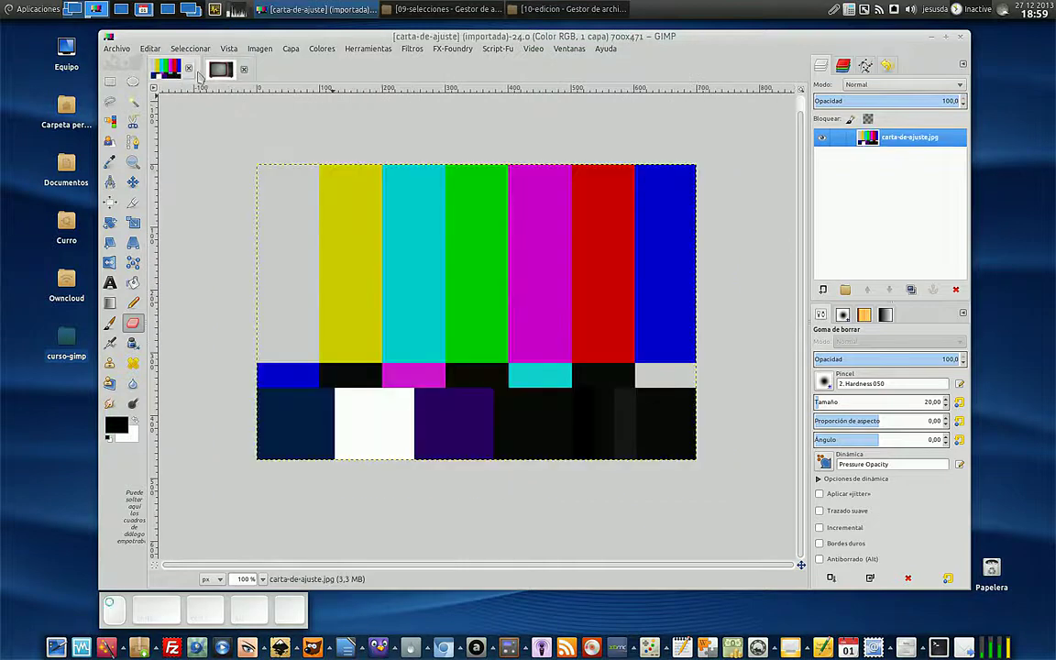
pyautogui.click(216, 73)
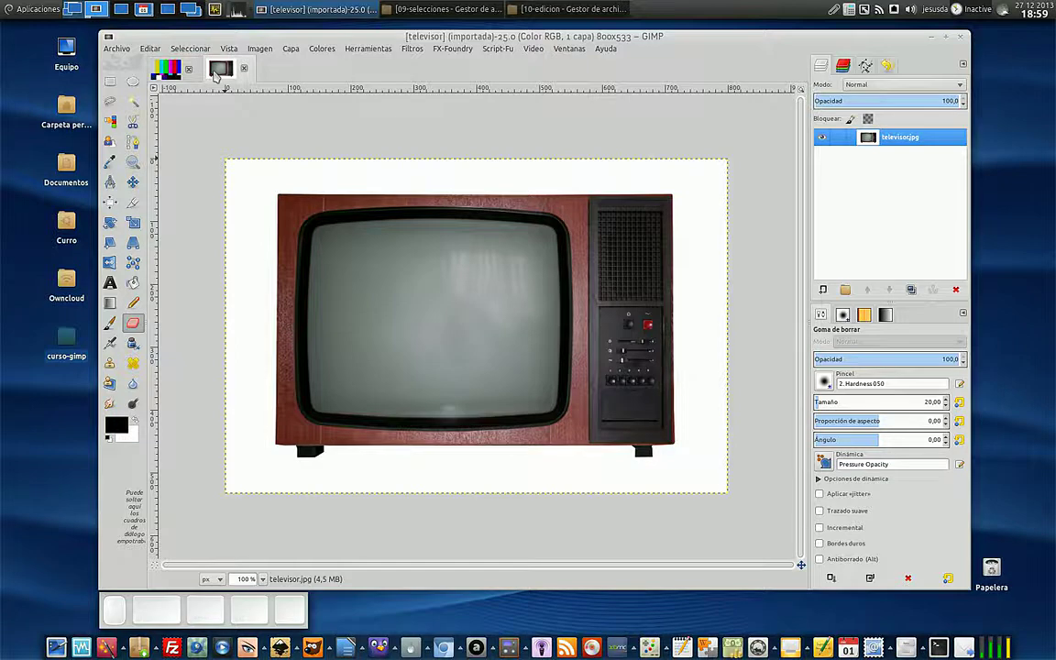
pyautogui.click(165, 71)
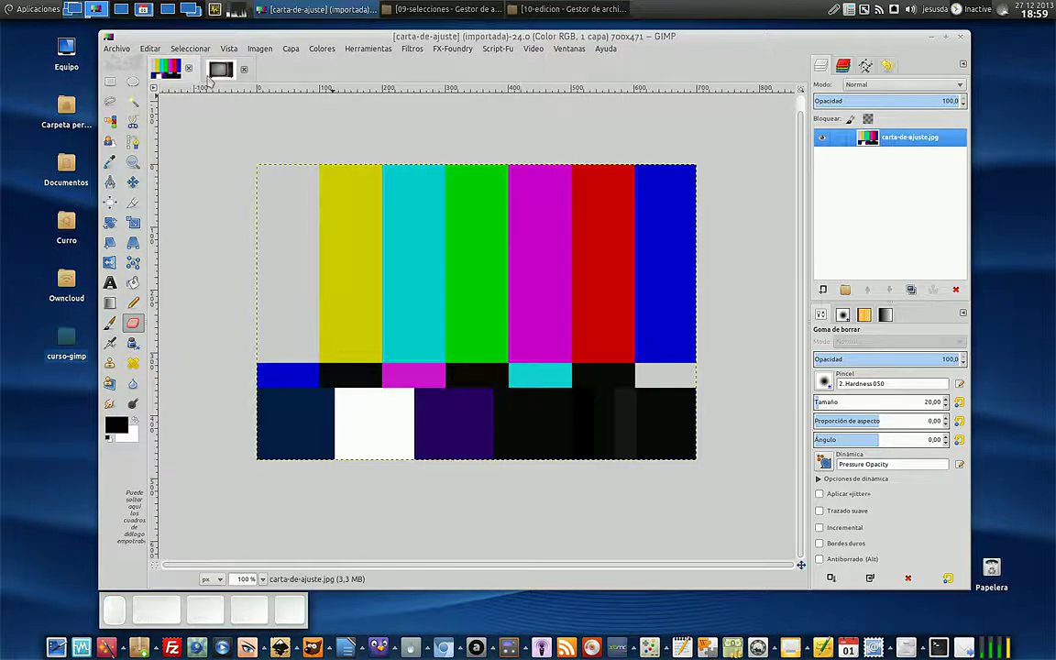
pyautogui.click(218, 71)
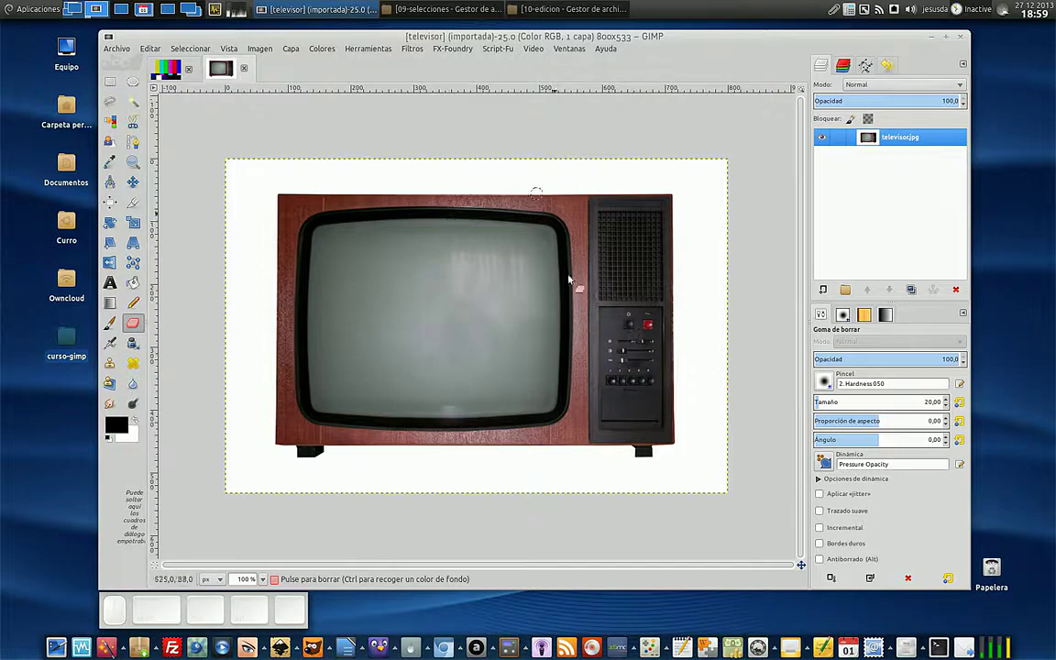
pyautogui.click(167, 75)
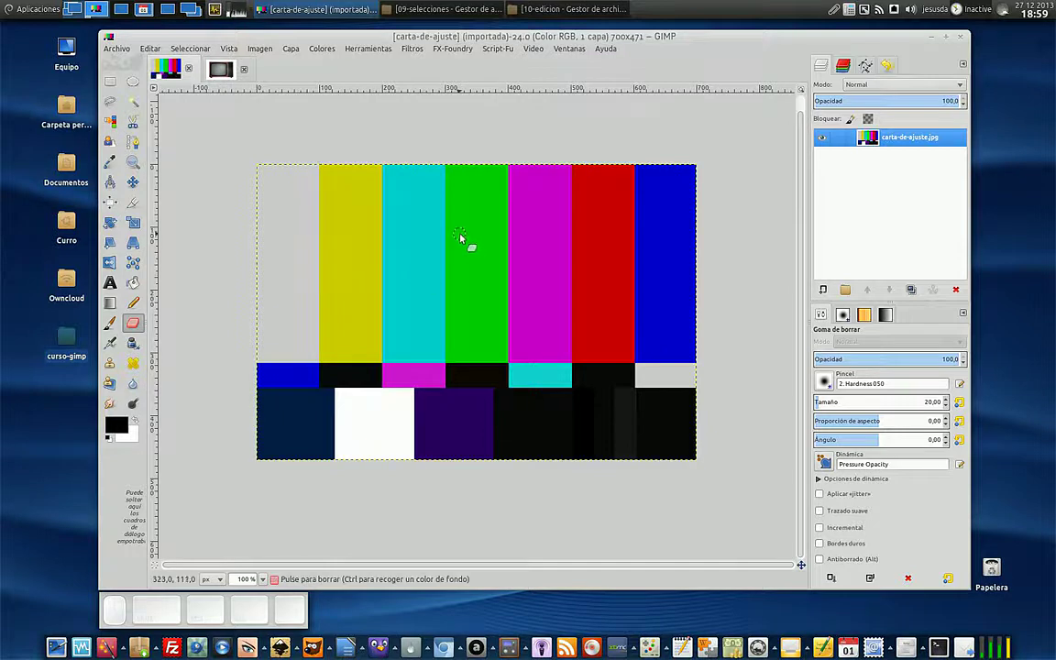
pyautogui.click(230, 72)
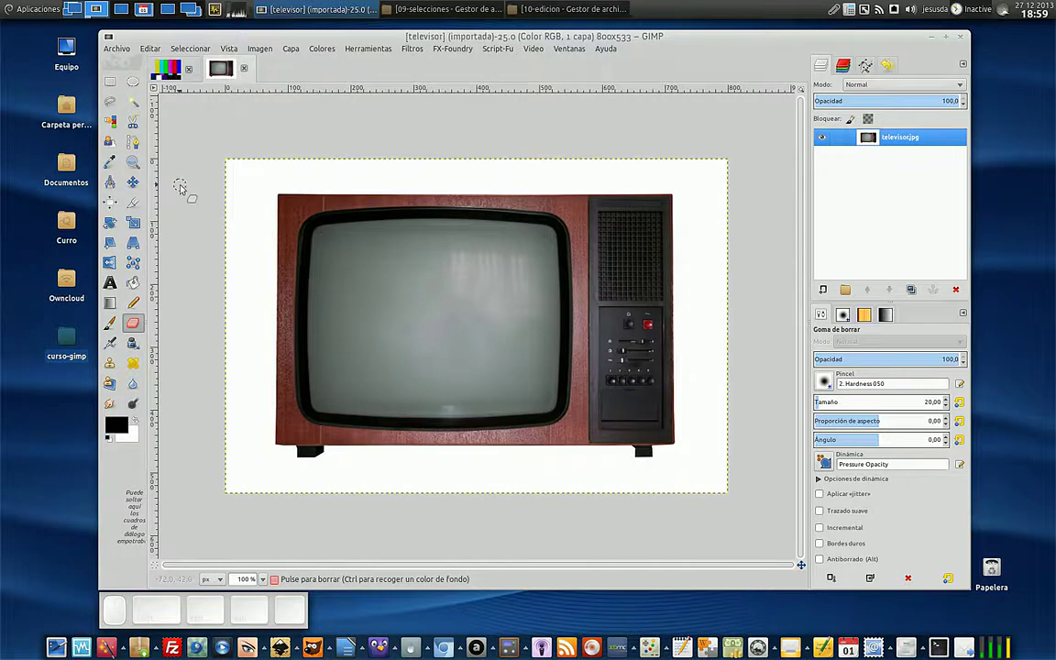
pyautogui.click(161, 75)
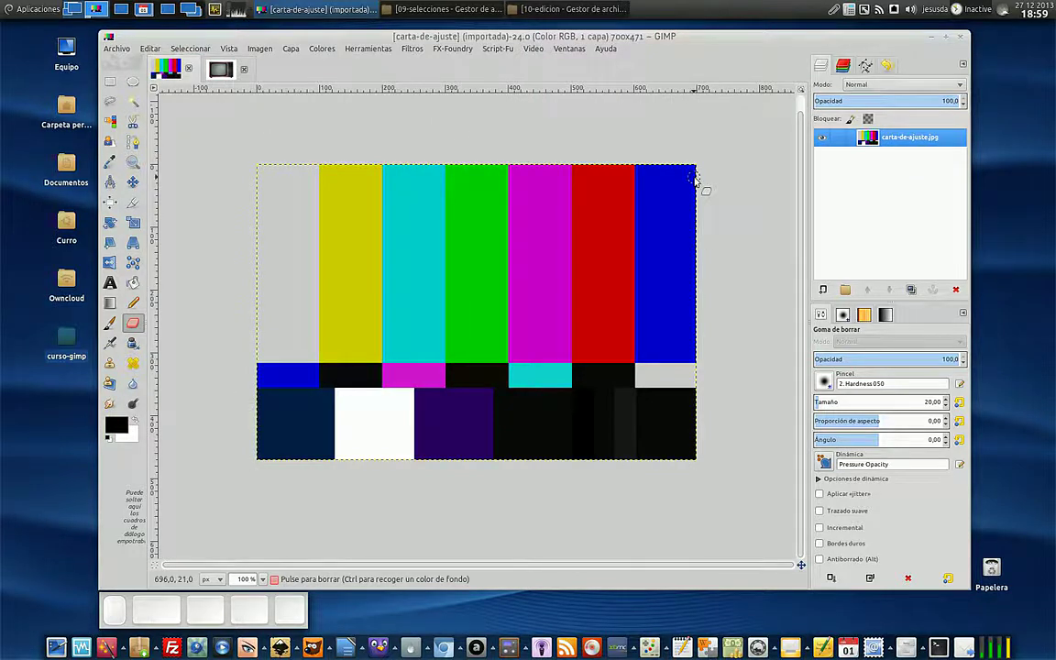
# Try selecting the whole test card with a rectangular selection of about 698 × 471 px, and clear that selection.
pyautogui.click(110, 82)
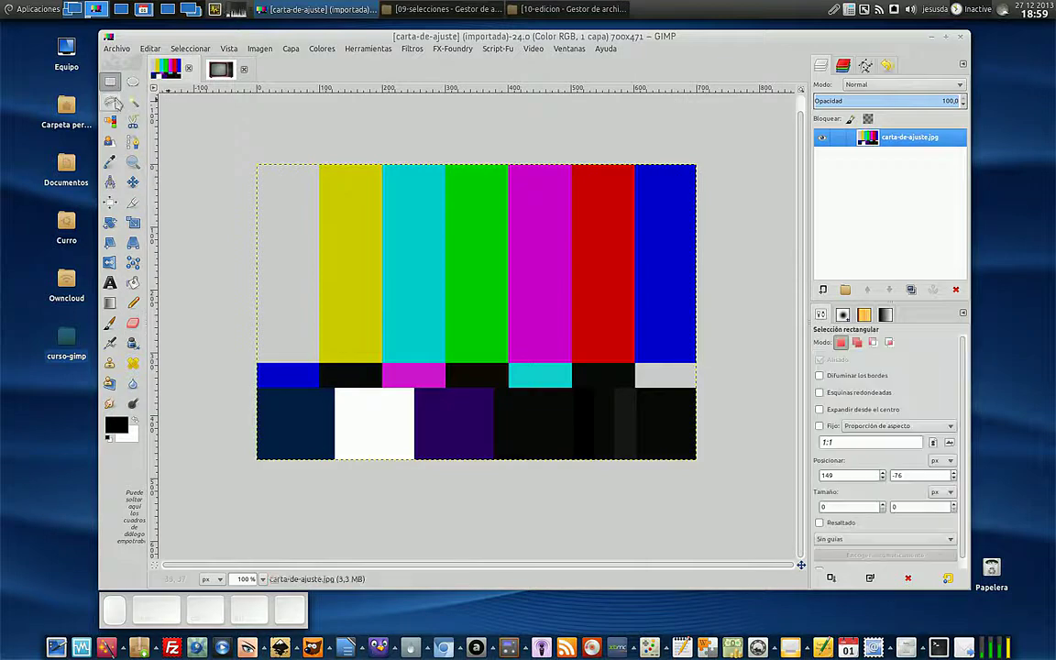
pyautogui.moveTo(259, 167); pyautogui.dragTo(697, 460)
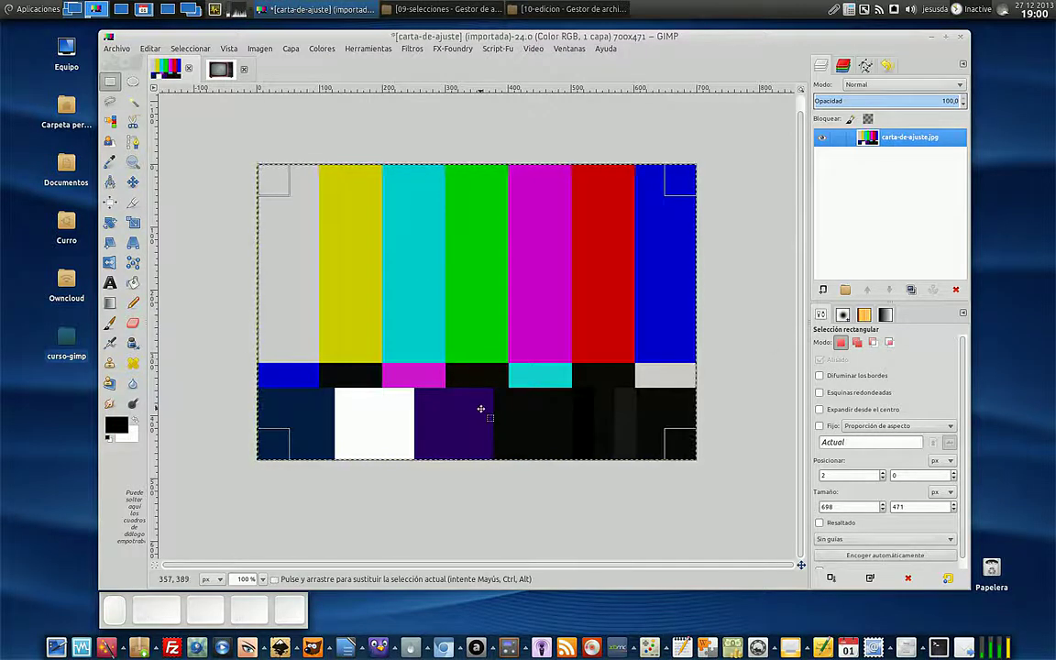
pyautogui.click(188, 50)
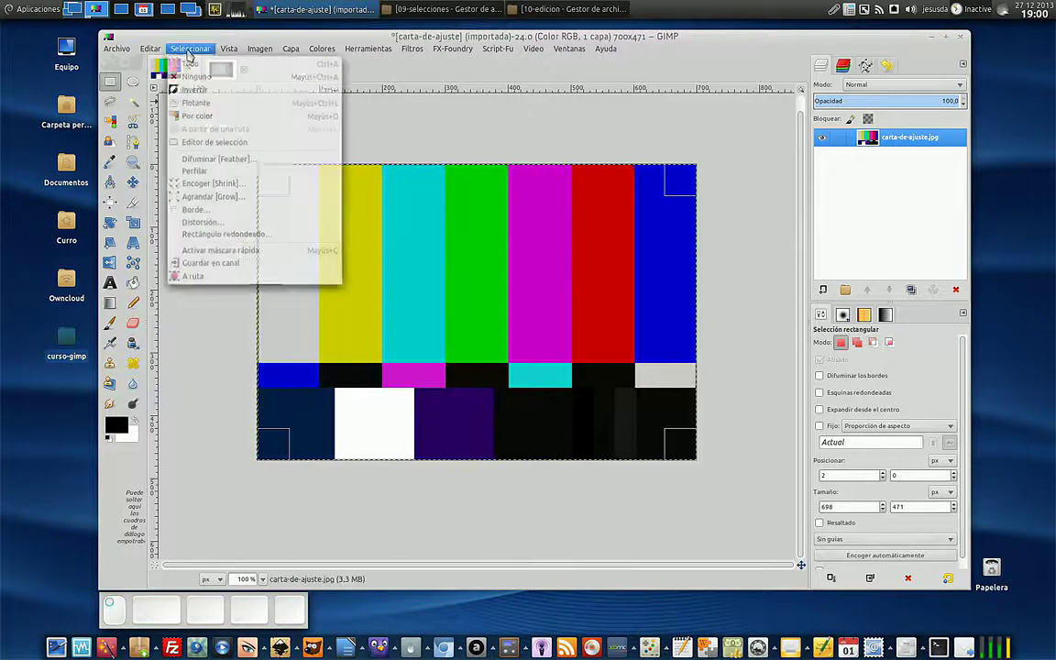
pyautogui.click(189, 63)
# Select the entire carta-de-ajuste image and check the television image it is meant for.
pyautogui.click(190, 49)
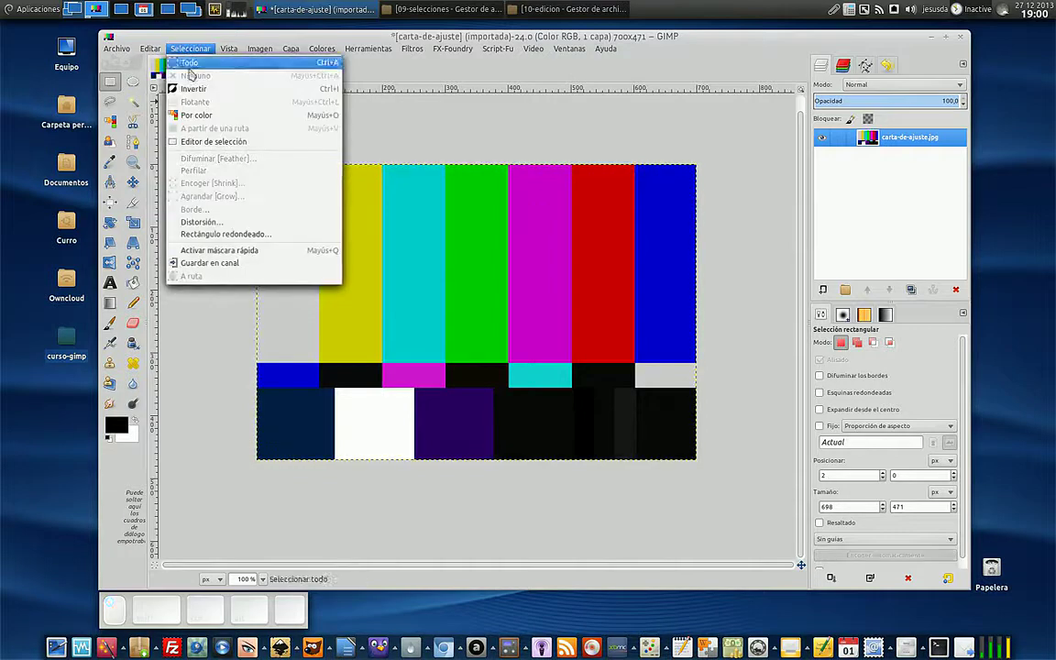
pyautogui.click(189, 48)
pyautogui.click(196, 52)
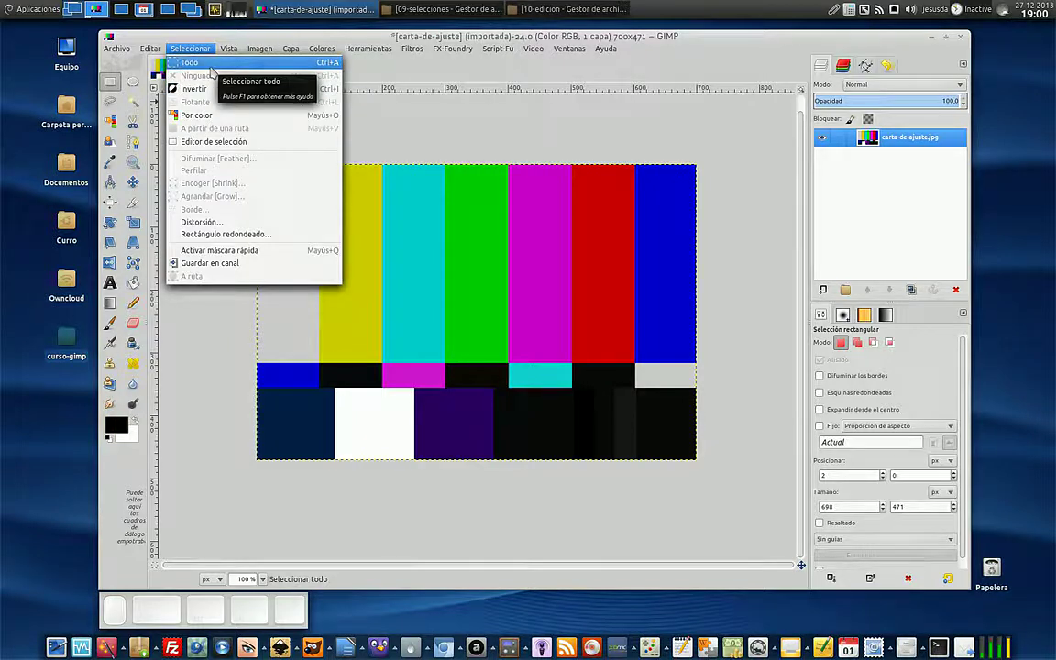
pyautogui.click(211, 64)
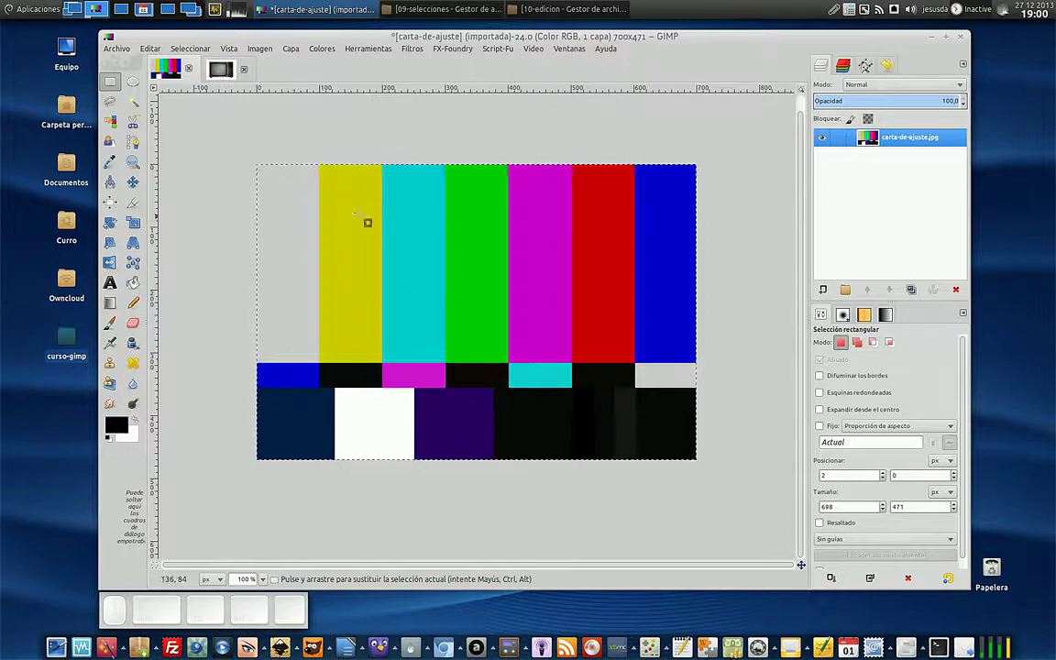
pyautogui.click(220, 69)
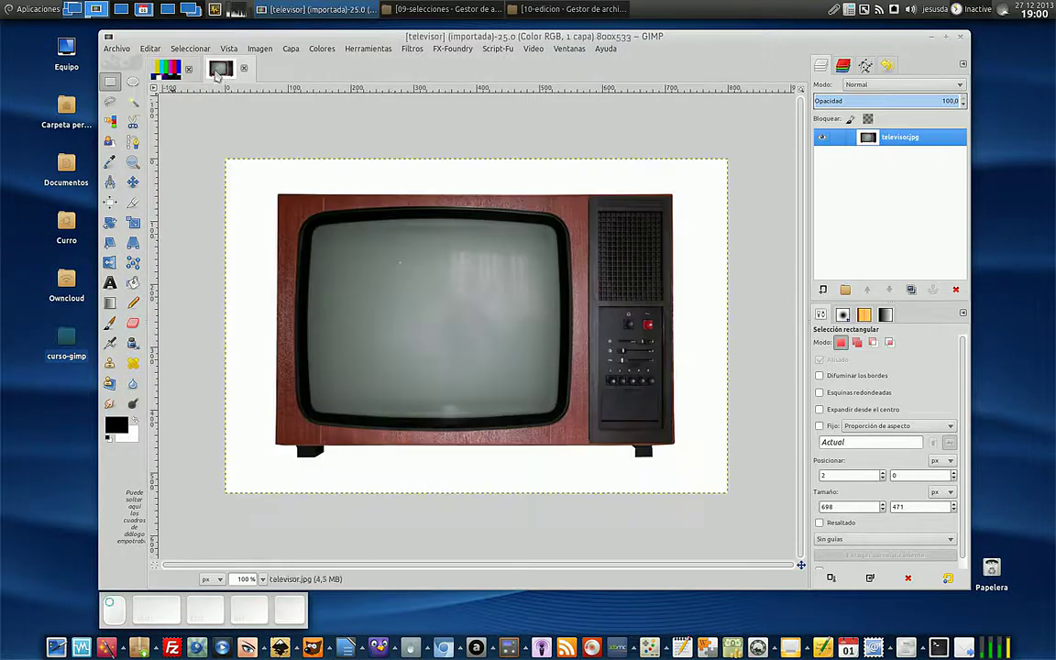
pyautogui.click(168, 69)
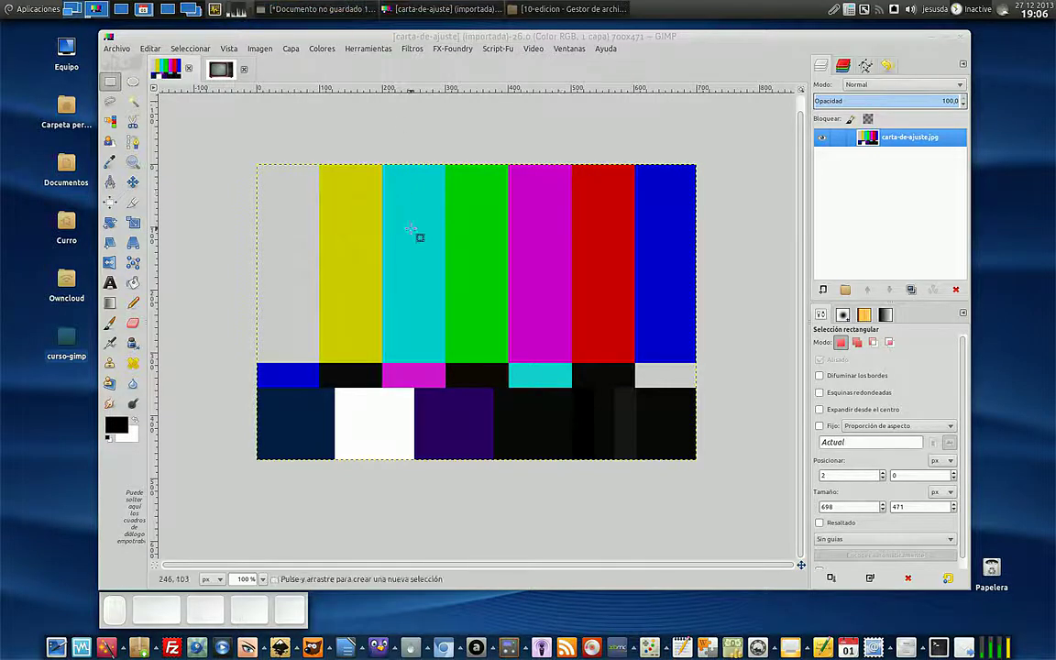
# Switch to the gedit document and copy the words "texto normal" from line 3.
pyautogui.click(353, 11)
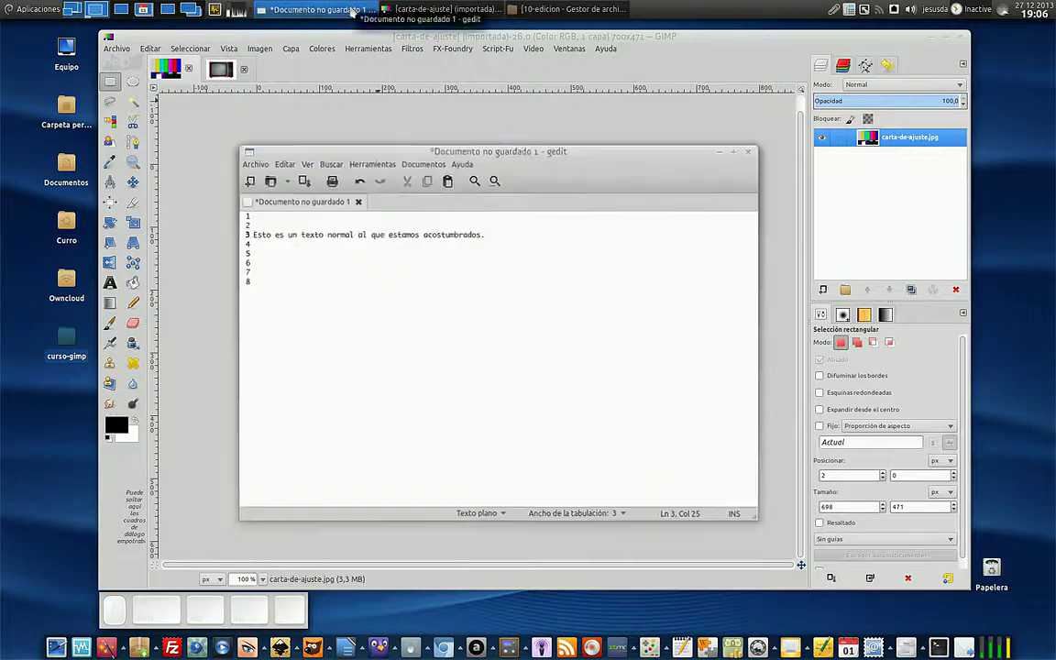
pyautogui.moveTo(519, 183); pyautogui.dragTo(516, 189)
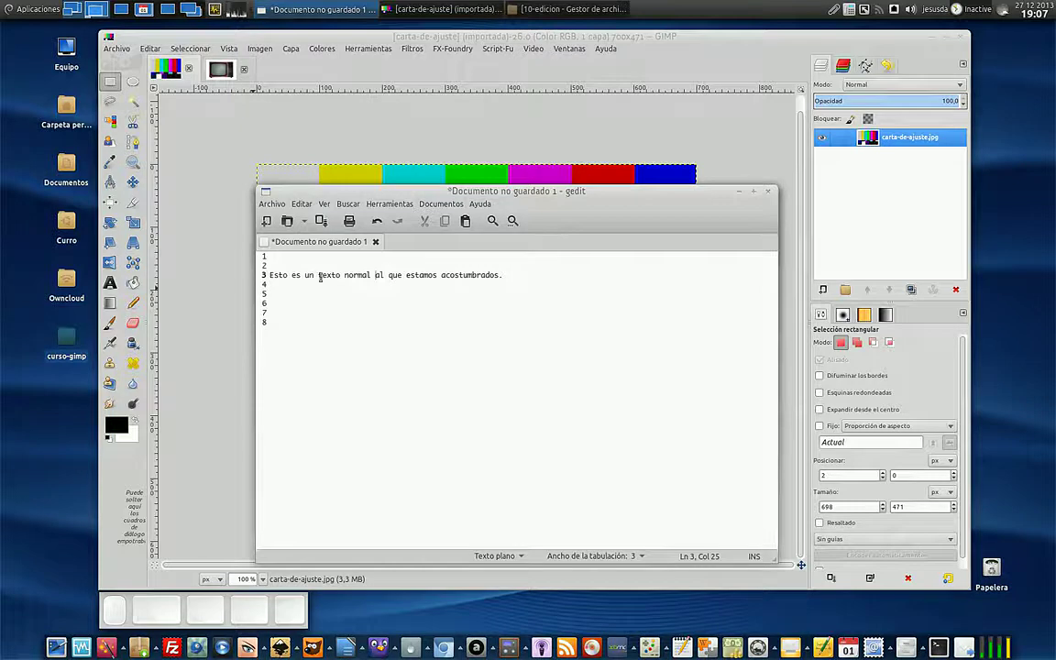
pyautogui.moveTo(318, 274); pyautogui.dragTo(346, 274)
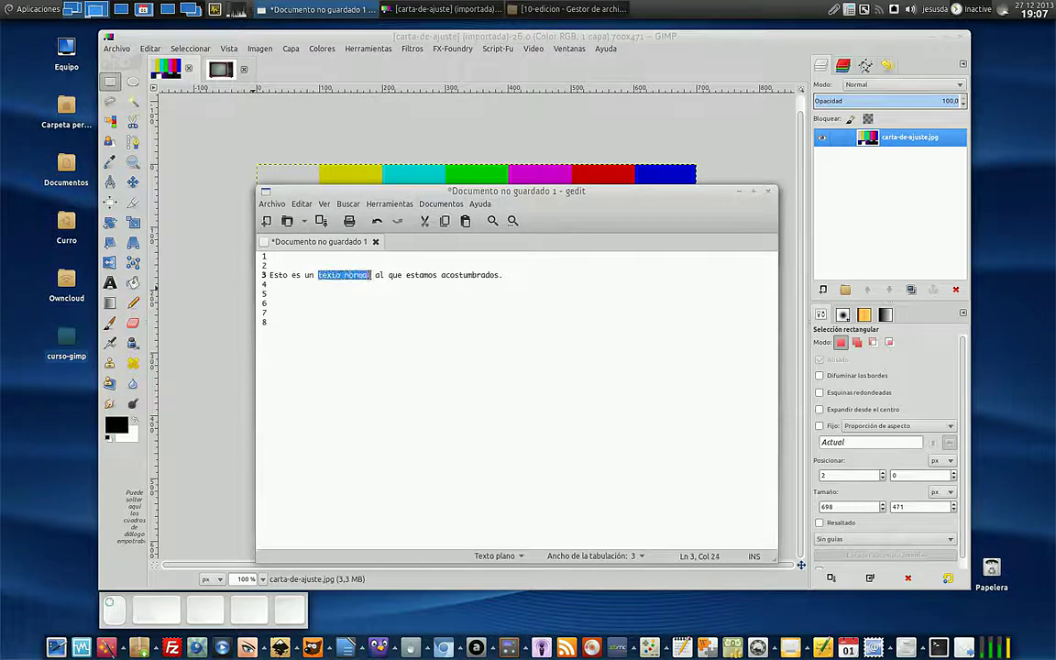
pyautogui.click(302, 203)
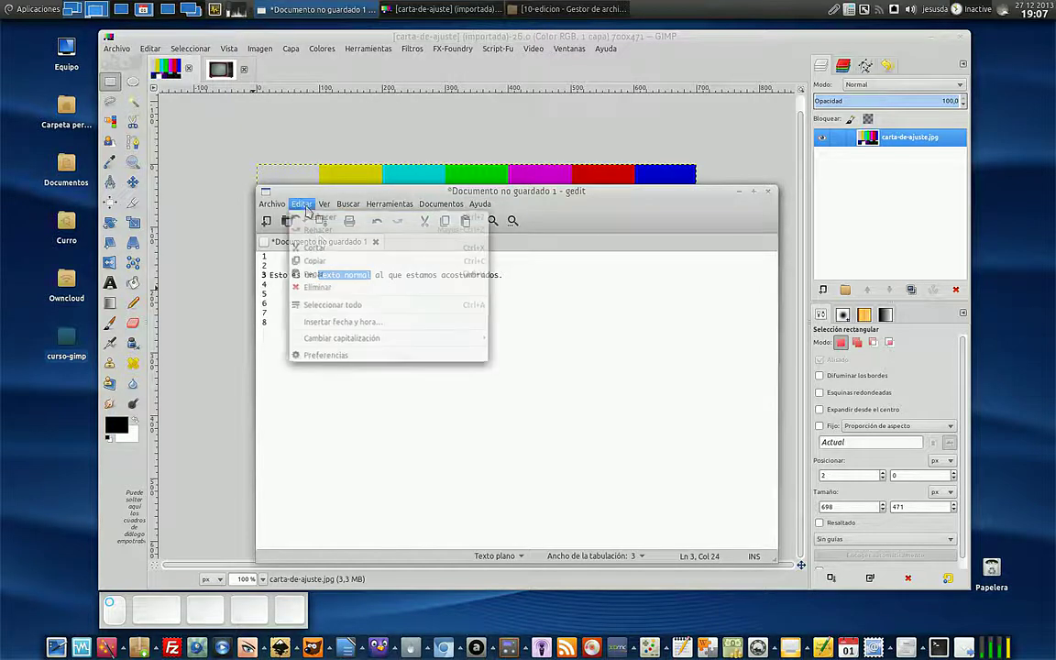
pyautogui.click(320, 263)
# Paste the copied words on line 6 of the text document and minimize the editor.
pyautogui.moveTo(305, 318); pyautogui.dragTo(299, 310)
pyautogui.click(291, 306)
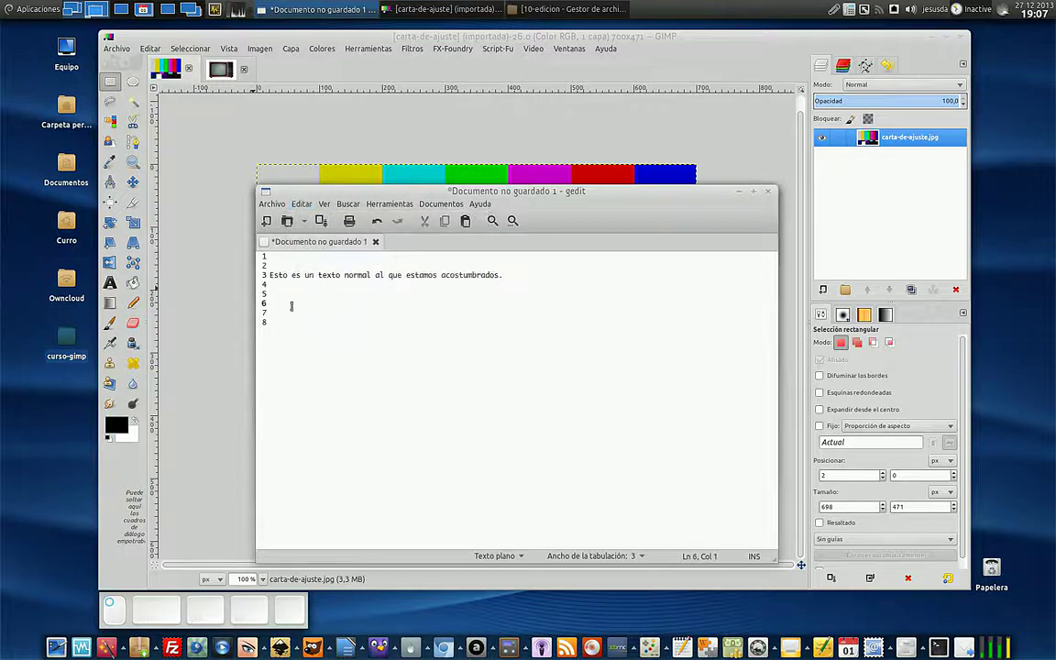
pyautogui.click(302, 203)
pyautogui.click(316, 273)
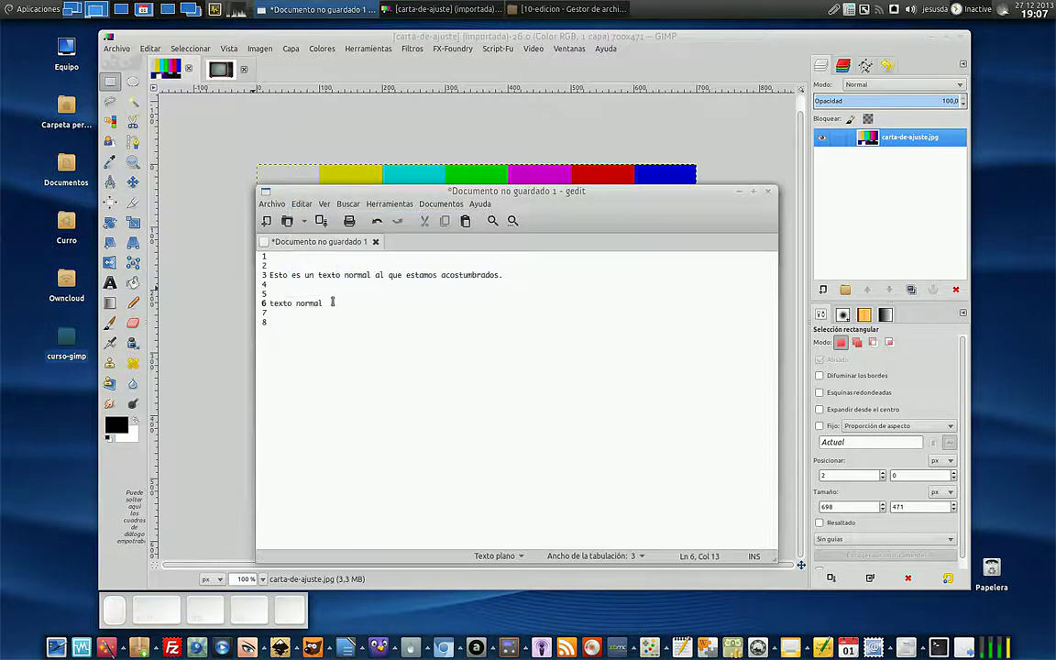
pyautogui.click(739, 190)
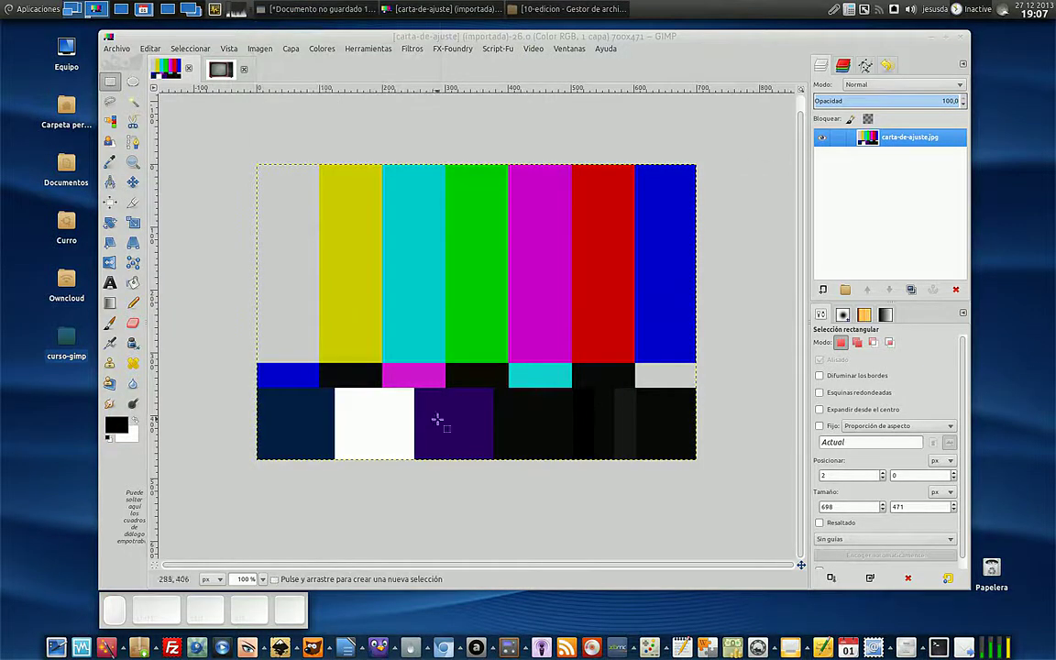
# Select the entire carta-de-ajuste image and copy it to the clipboard.
pyautogui.click(222, 72)
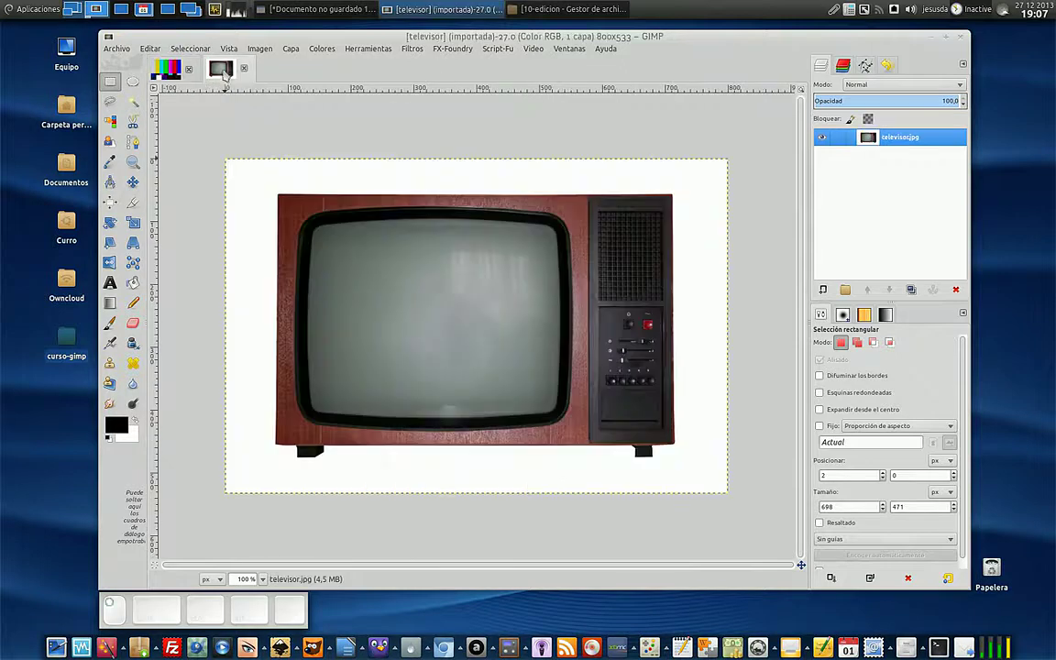
pyautogui.click(168, 72)
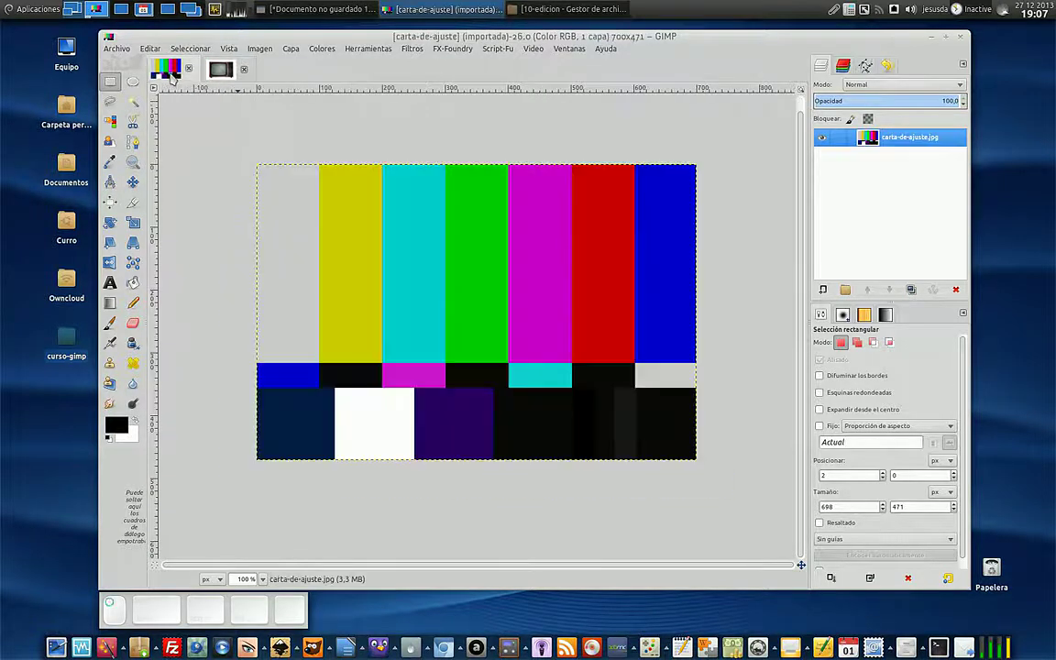
pyautogui.click(183, 48)
pyautogui.click(174, 76)
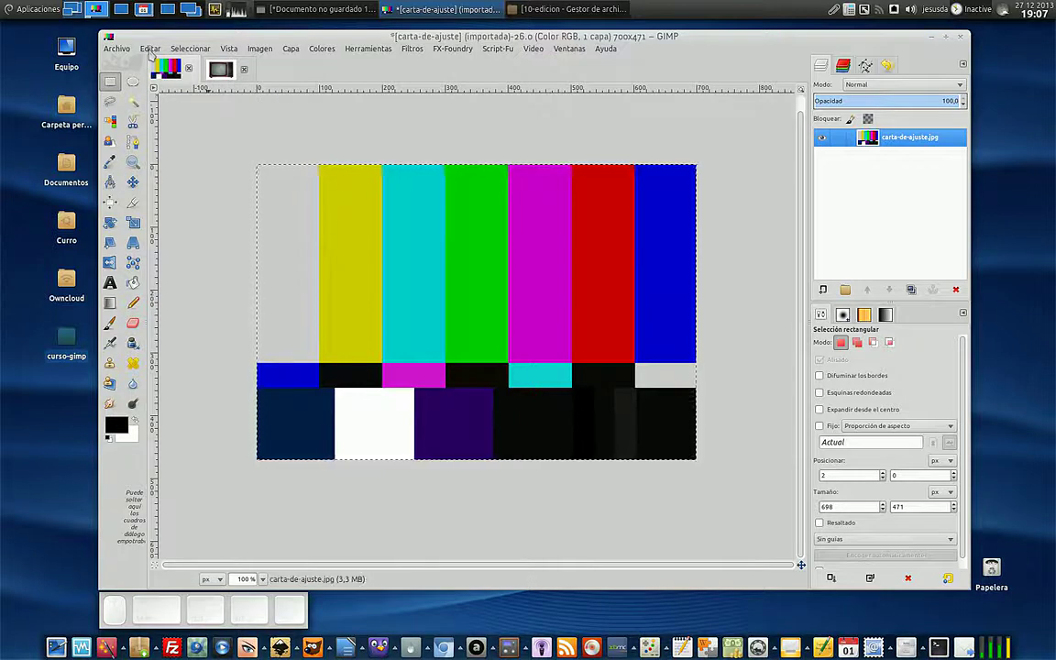
pyautogui.click(149, 50)
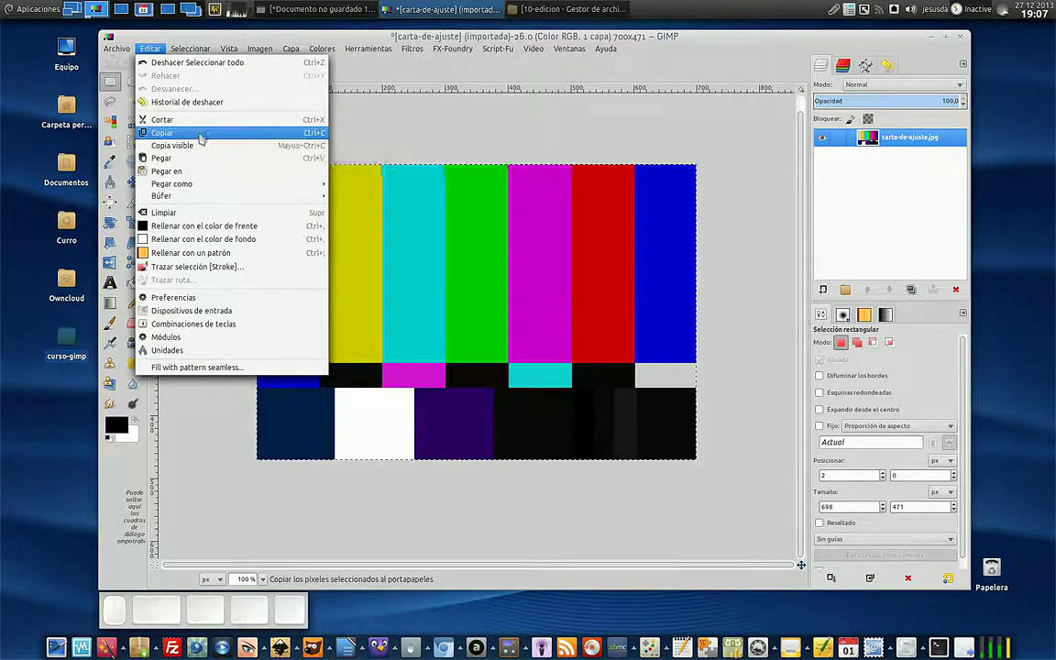
pyautogui.click(288, 136)
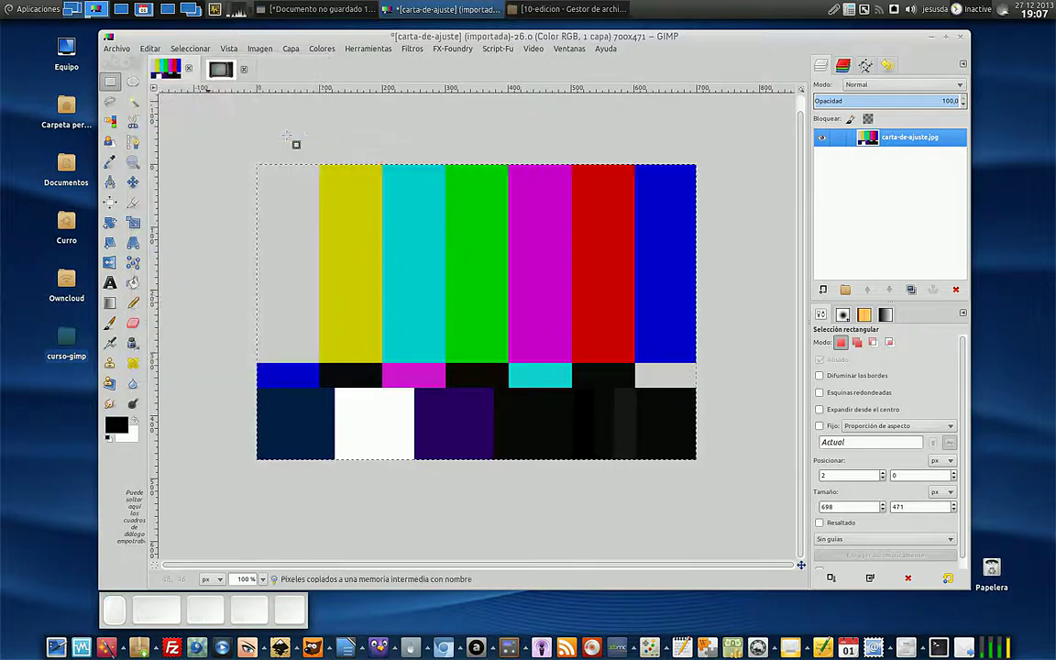
# Paste the copied test card as a new layer in the televisor image and move it so it covers the television.
pyautogui.click(221, 73)
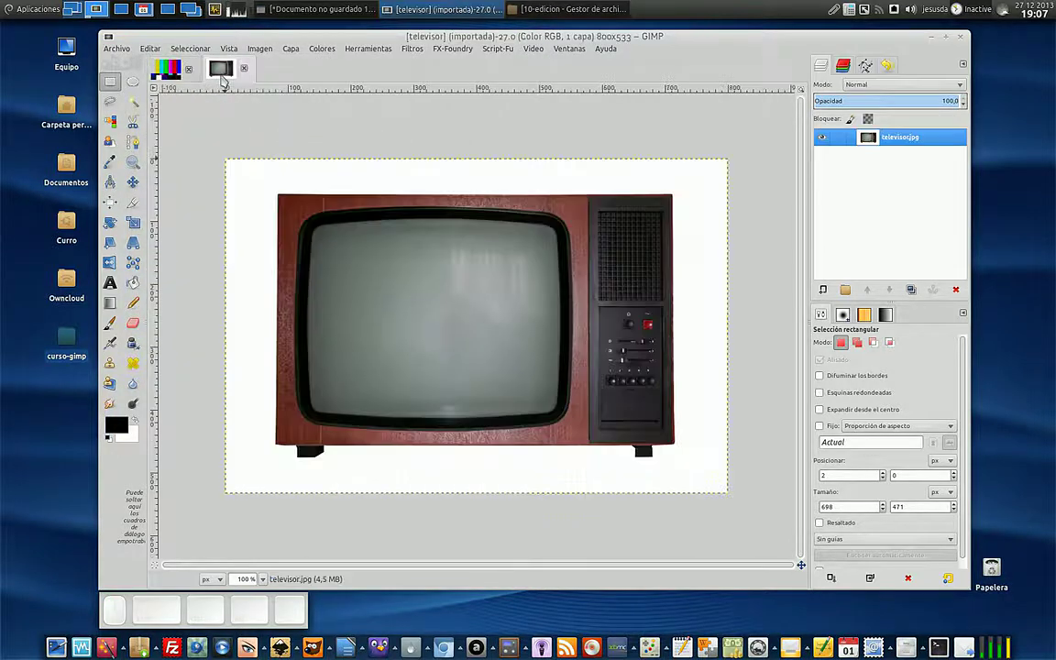
pyautogui.click(152, 50)
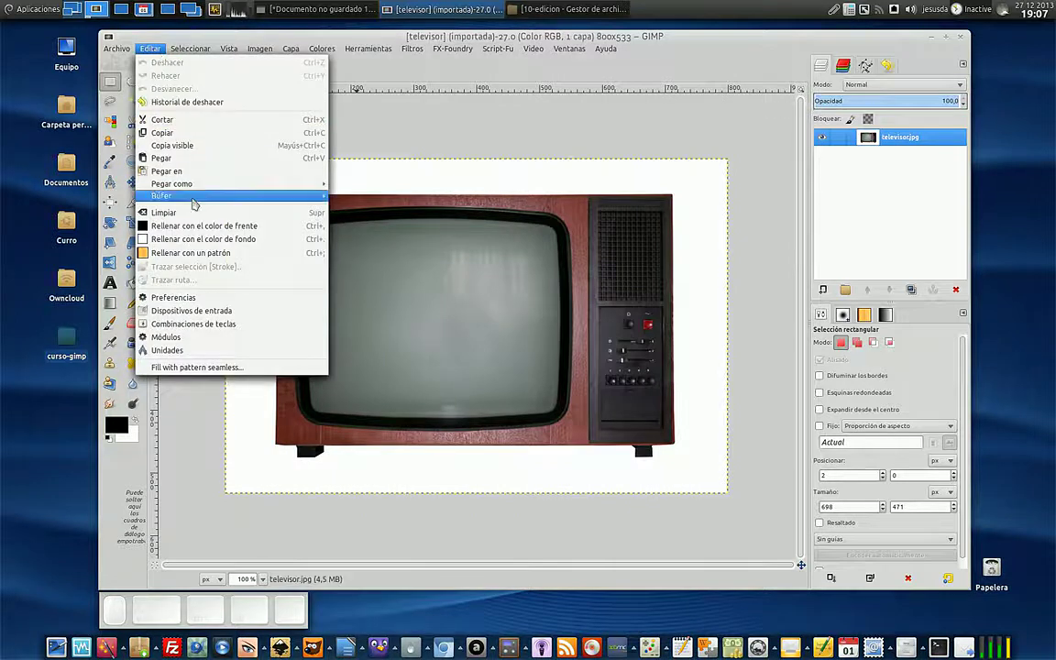
pyautogui.moveTo(204, 187)
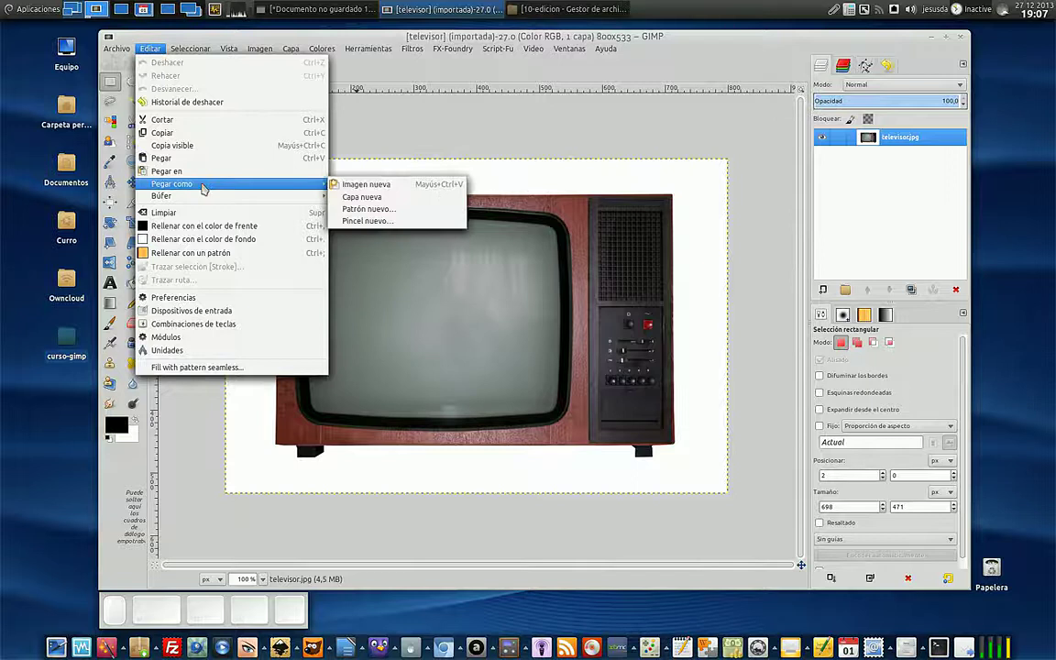
pyautogui.click(387, 200)
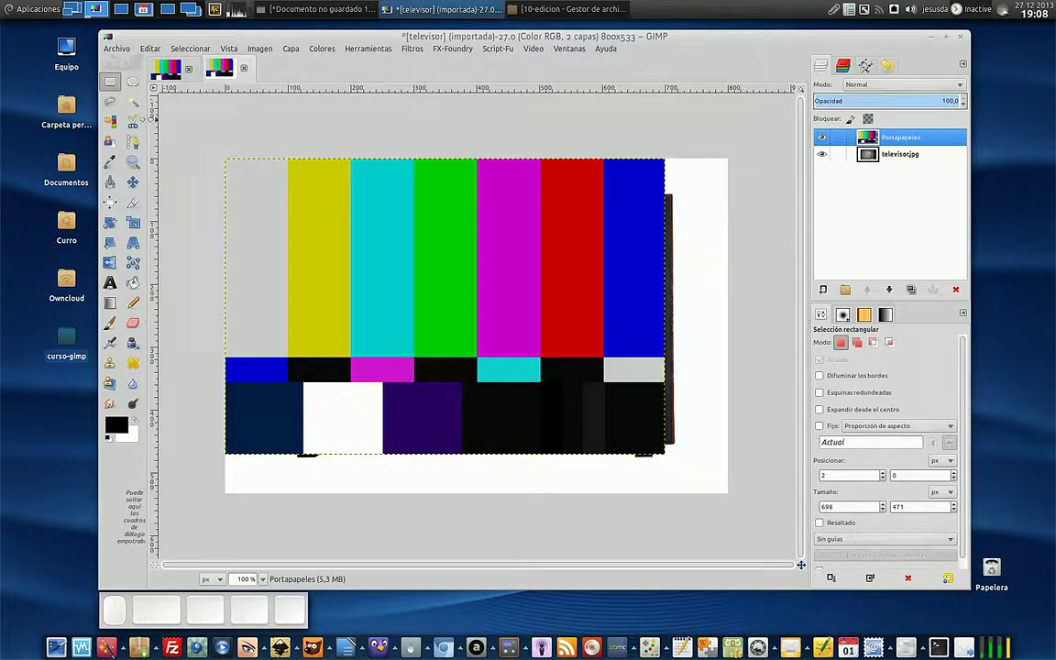
pyautogui.click(133, 181)
pyautogui.moveTo(457, 249); pyautogui.dragTo(515, 273)
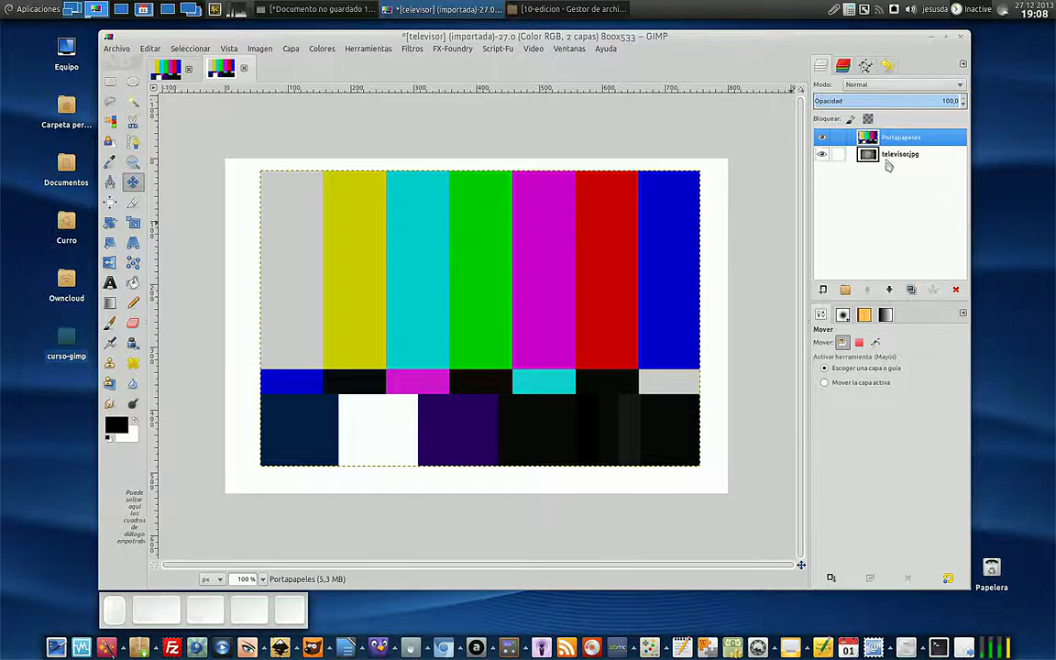
# Compare the pasted test card with the television beneath by hiding and showing the pasted layer and selecting each layer in turn.
pyautogui.click(823, 138)
pyautogui.click(823, 137)
pyautogui.click(880, 154)
pyautogui.click(823, 137)
pyautogui.click(823, 137)
pyautogui.click(823, 137)
pyautogui.click(823, 137)
pyautogui.click(823, 137)
pyautogui.click(822, 137)
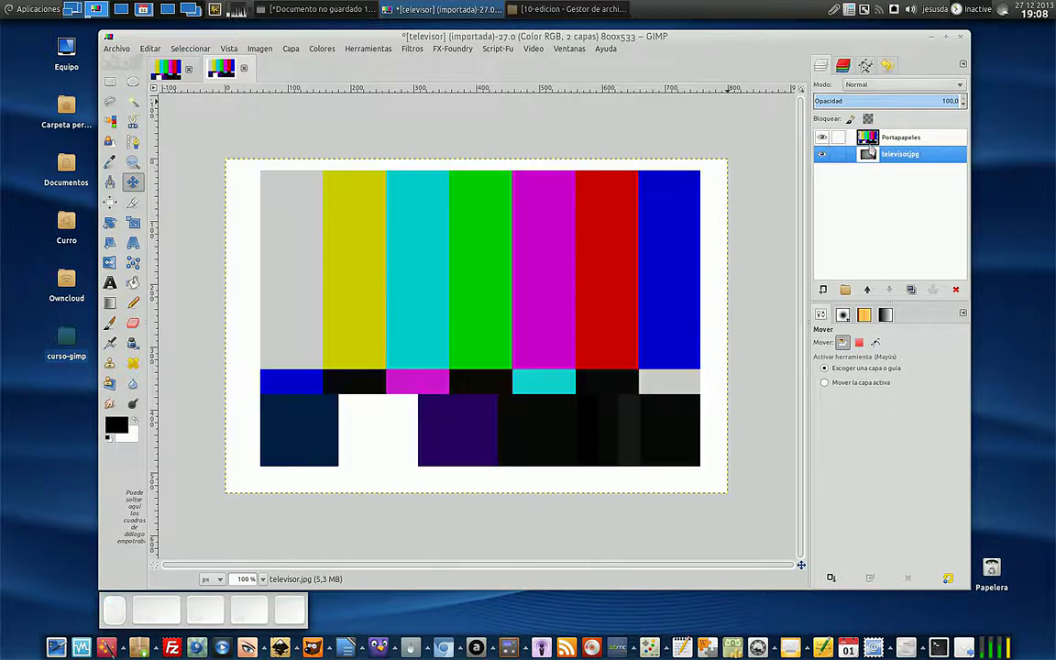
pyautogui.click(870, 140)
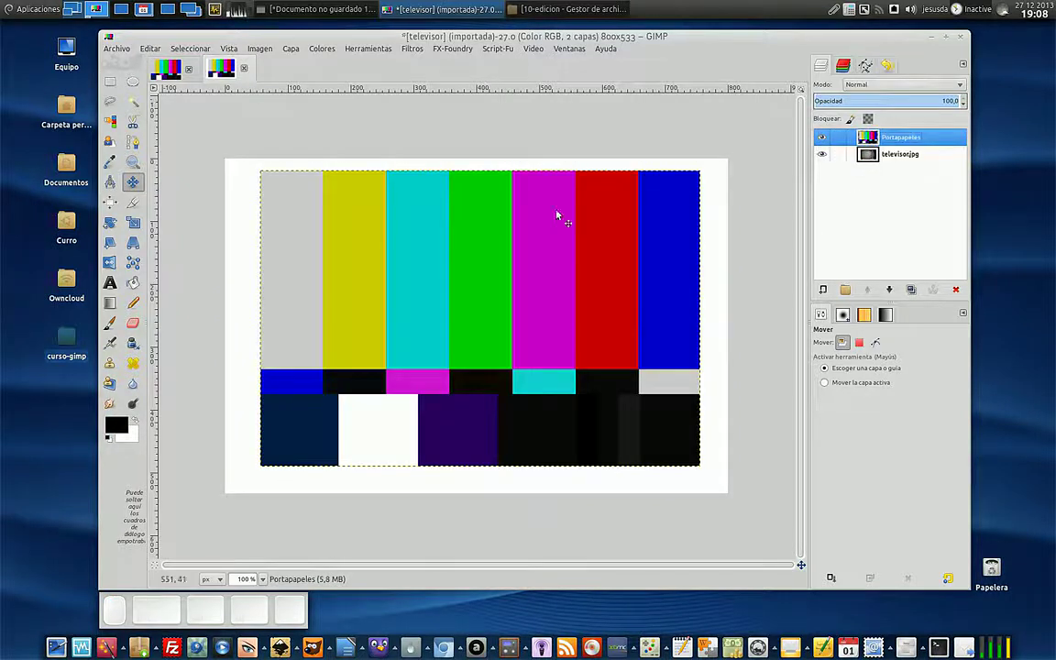
pyautogui.click(822, 137)
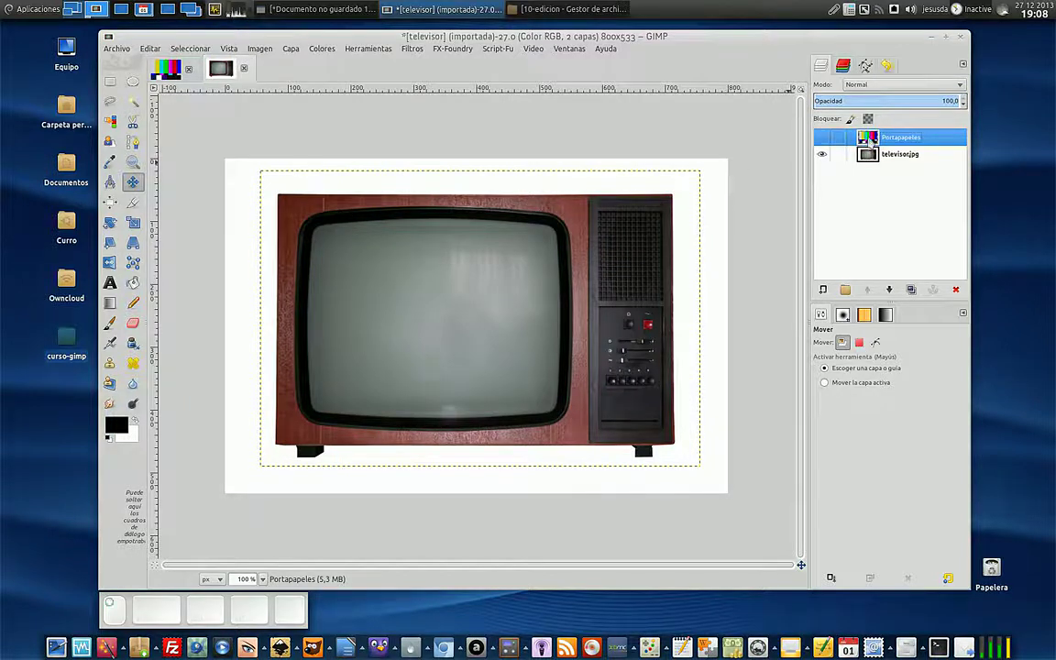
pyautogui.click(822, 138)
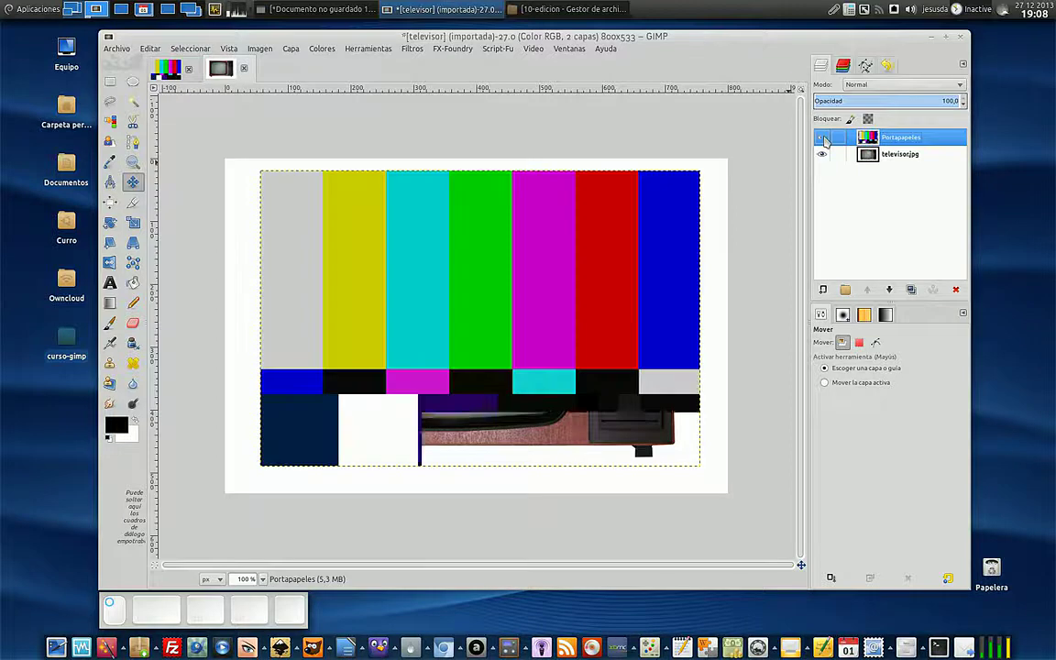
# Start the Scale tool on the pasted test card layer and reposition its dialog.
pyautogui.click(133, 222)
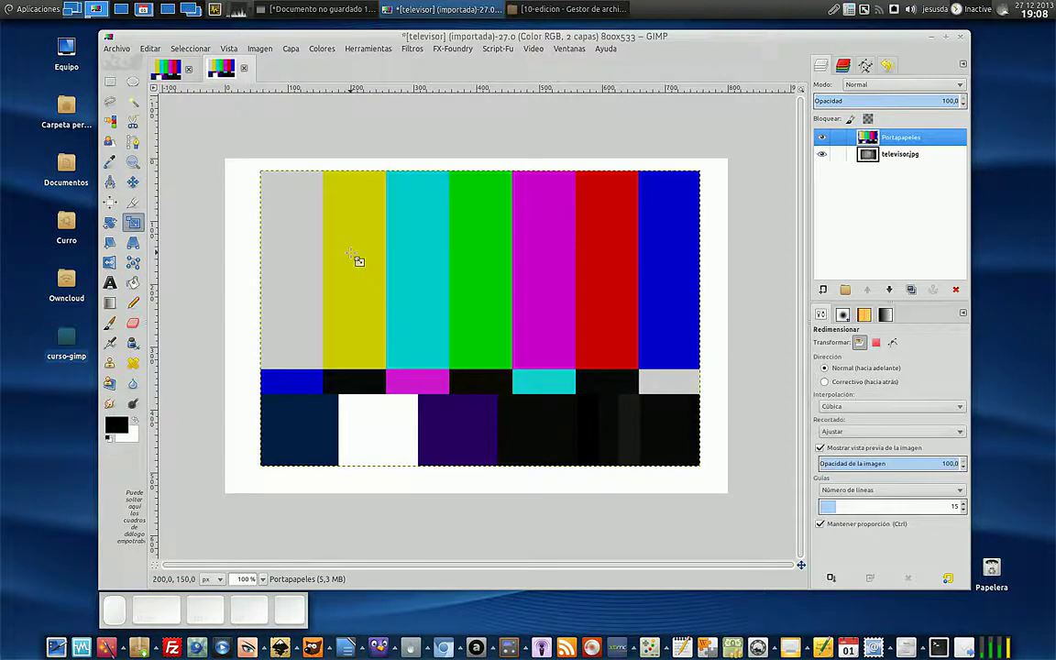
pyautogui.click(358, 261)
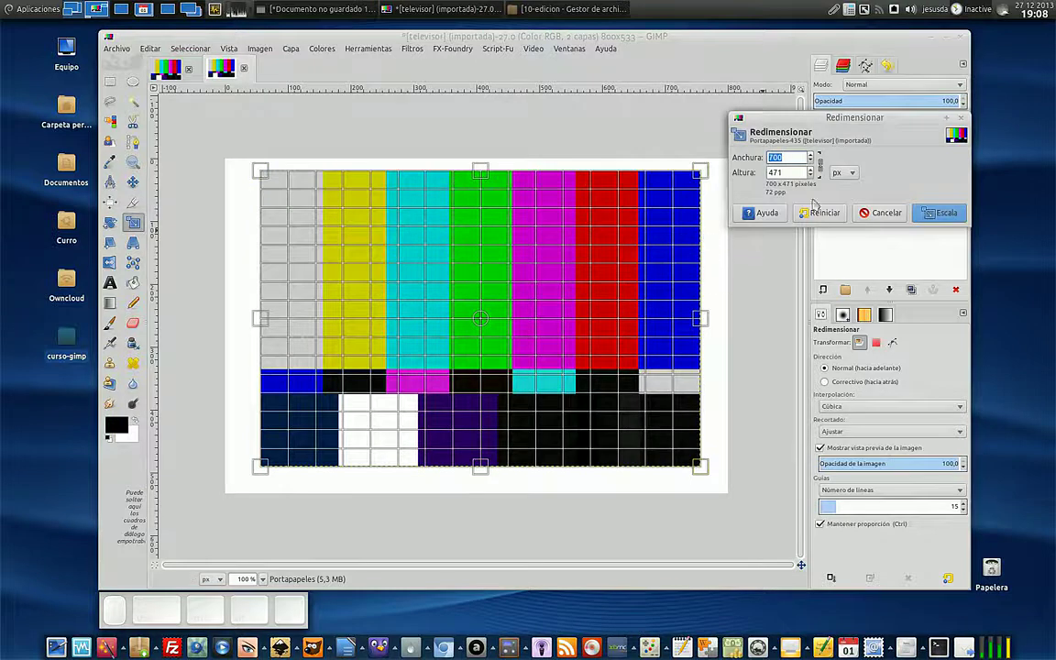
pyautogui.moveTo(829, 133); pyautogui.dragTo(797, 118)
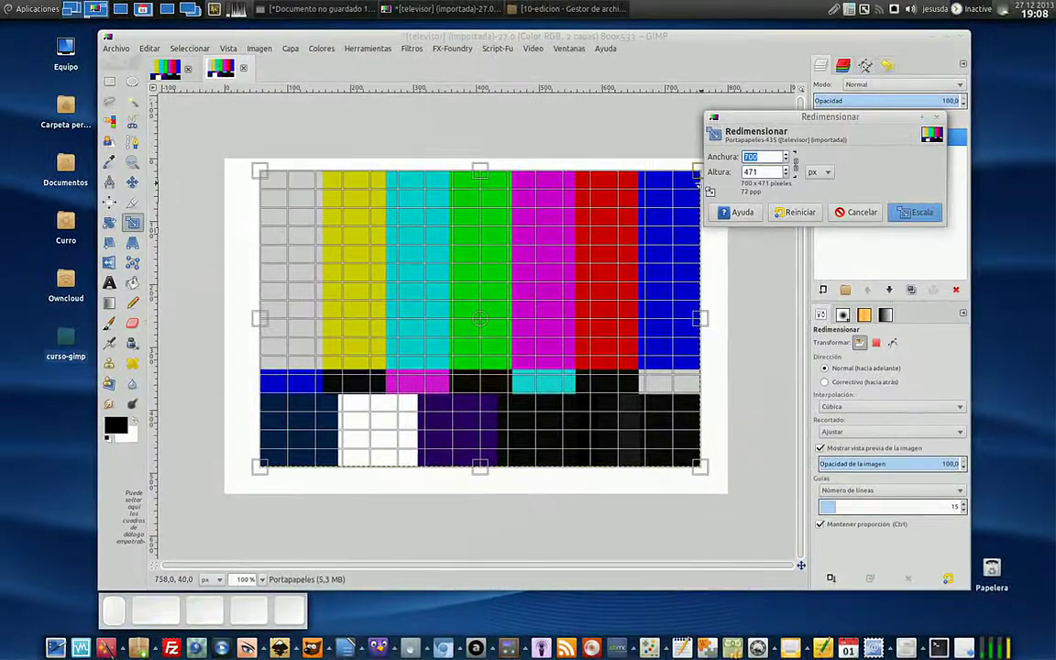
# Try resizing the test card layer with its proportions linked and unlinked, then reset the size and relink the proportions.
pyautogui.moveTo(697, 183); pyautogui.dragTo(660, 202)
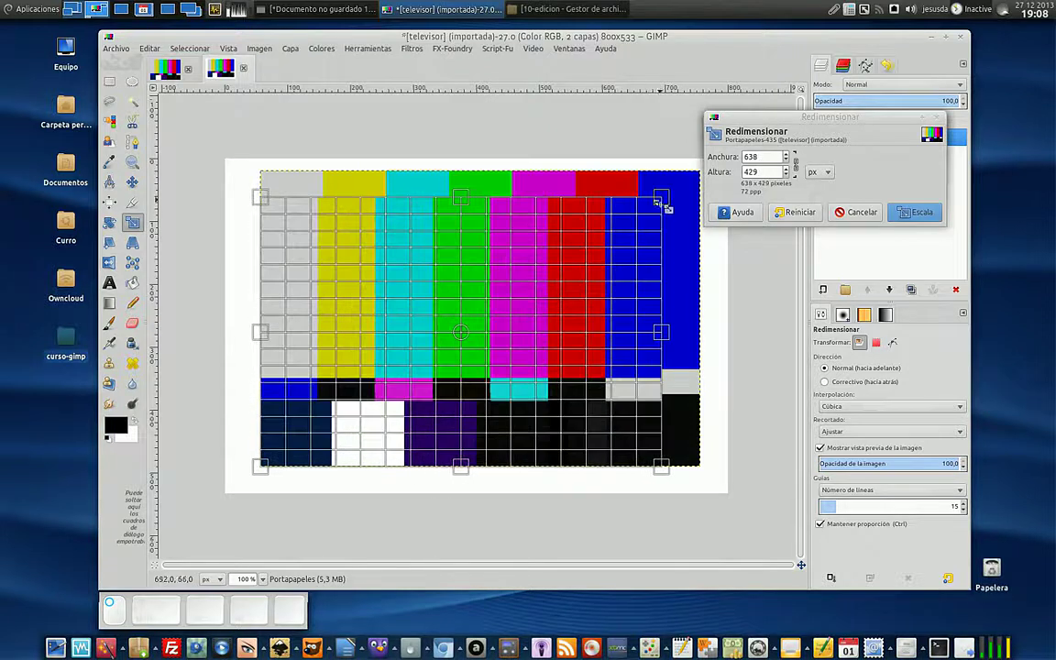
pyautogui.click(797, 169)
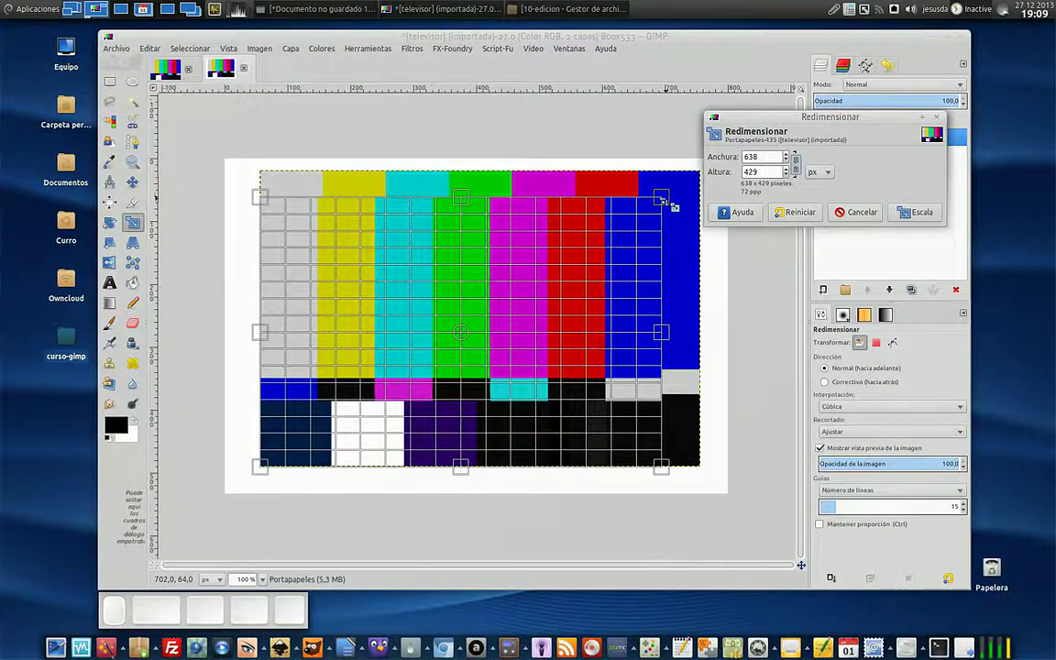
pyautogui.click(674, 207)
pyautogui.moveTo(673, 207); pyautogui.dragTo(404, 314)
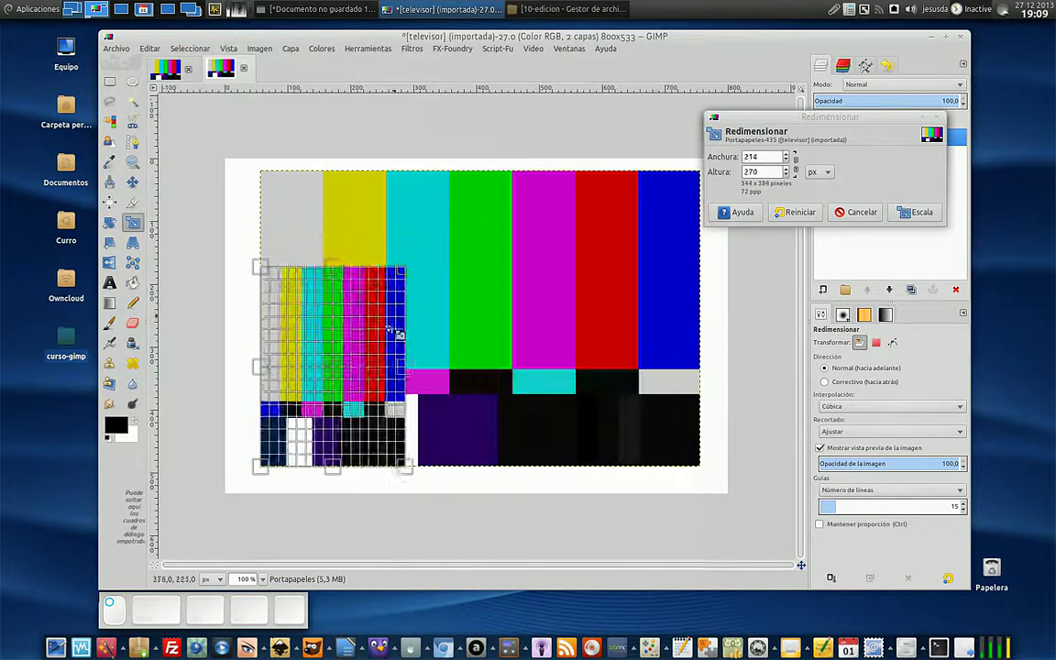
pyautogui.moveTo(594, 271); pyautogui.dragTo(506, 352)
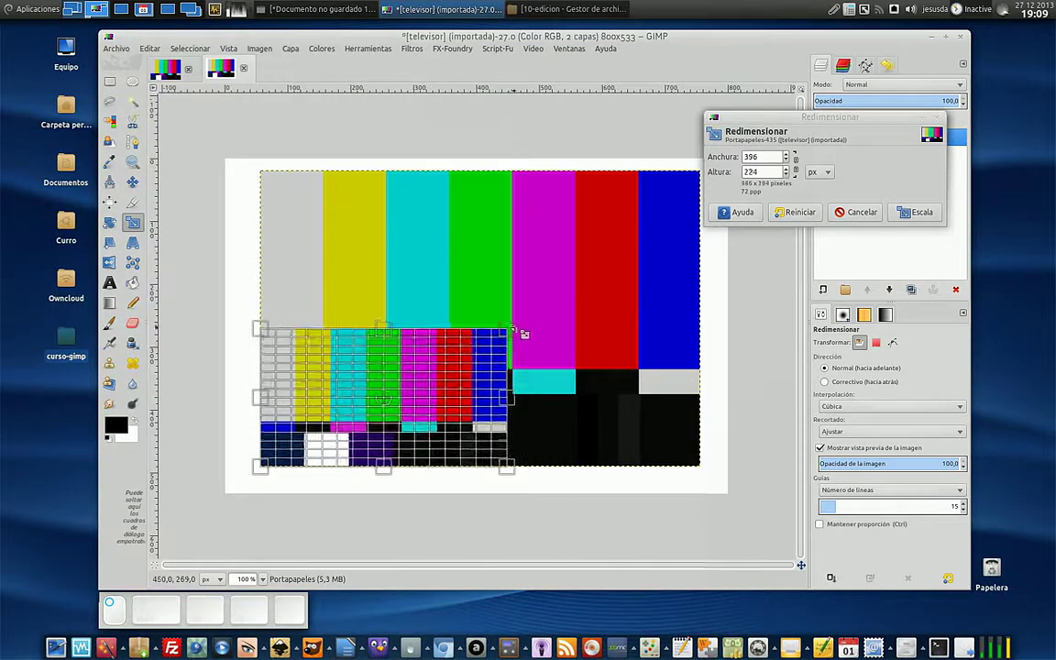
pyautogui.moveTo(568, 273); pyautogui.dragTo(407, 246)
pyautogui.moveTo(556, 259); pyautogui.dragTo(615, 352)
pyautogui.click(799, 212)
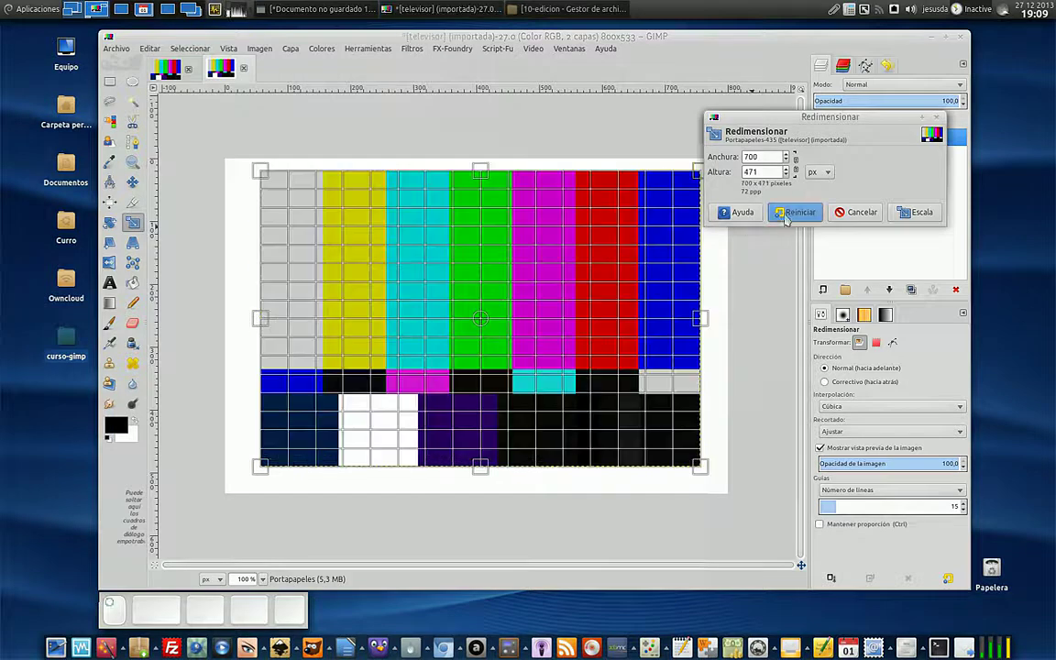
pyautogui.click(797, 171)
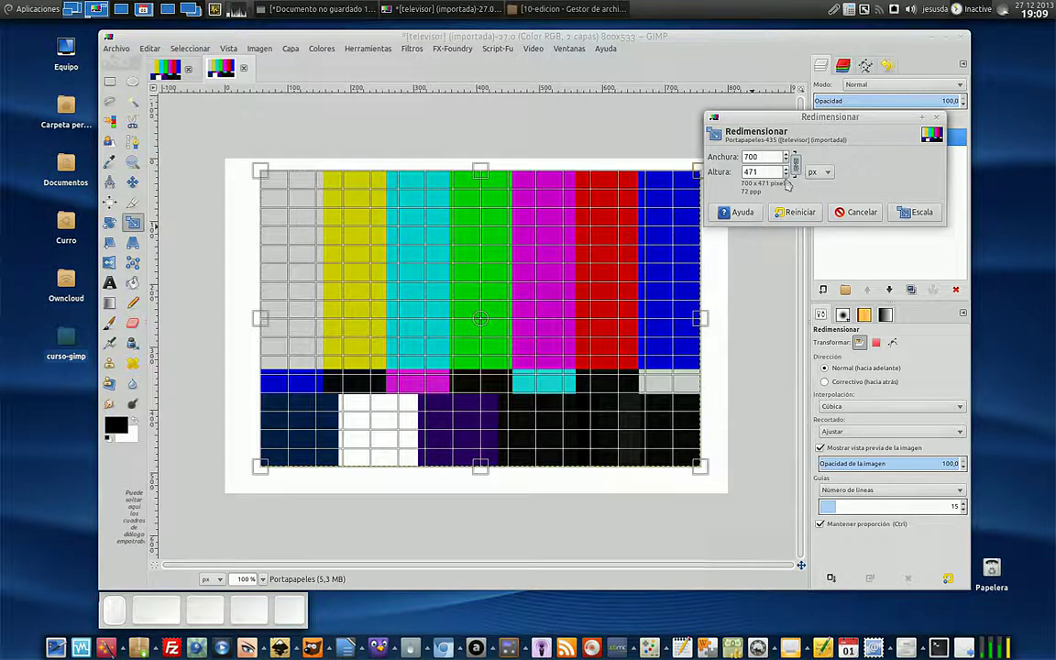
# Scale the test card layer proportionally to about 531 × 357 px and move it leftward over the television's screen.
pyautogui.moveTo(696, 188); pyautogui.dragTo(596, 242)
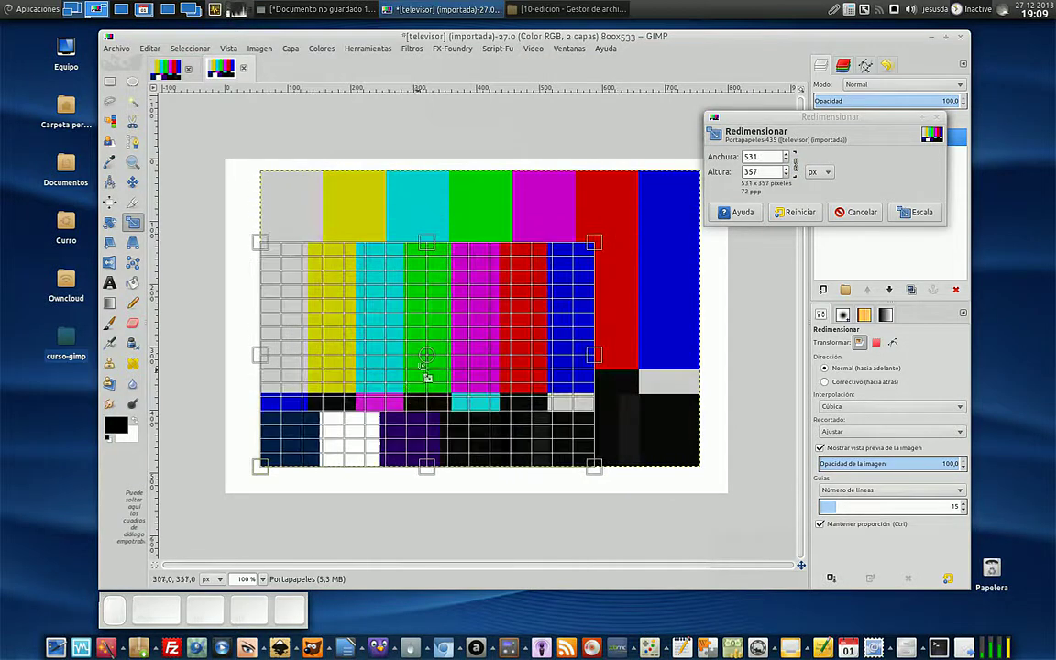
pyautogui.moveTo(438, 357); pyautogui.dragTo(471, 320)
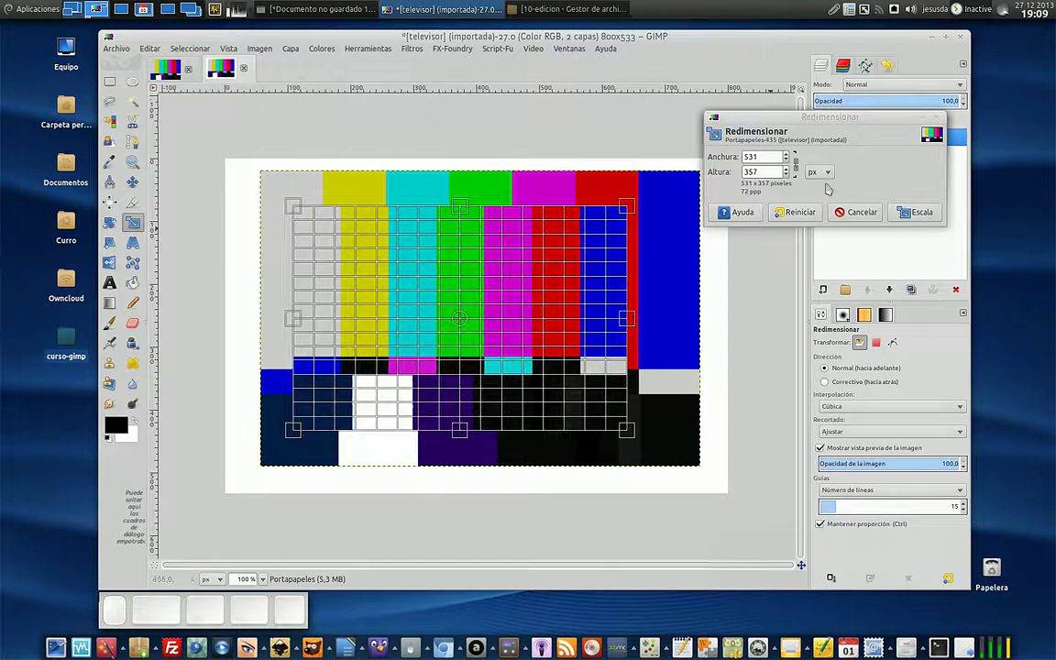
pyautogui.click(916, 219)
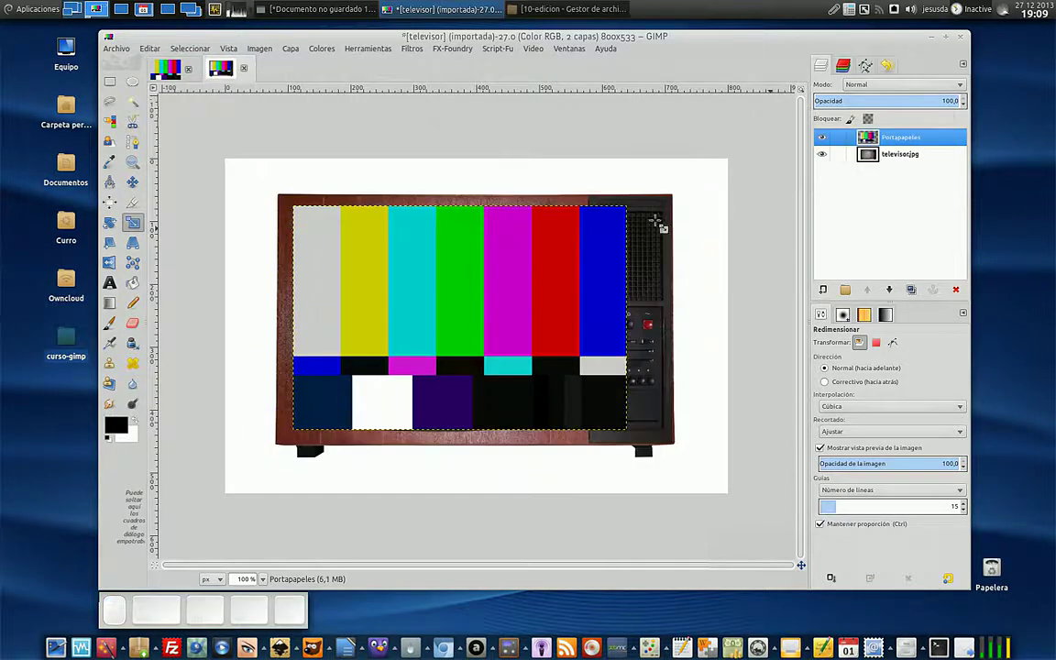
pyautogui.click(133, 181)
pyautogui.moveTo(439, 356); pyautogui.dragTo(413, 357)
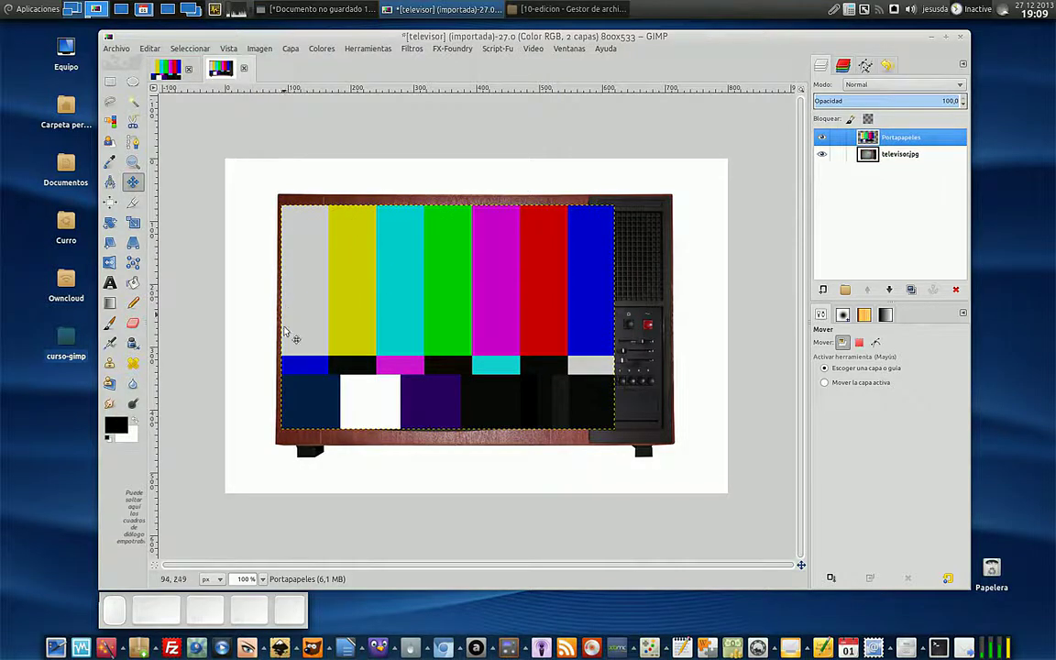
# Toggle the pasted layer's visibility to compare it with the television screen, leaving the layer hidden.
pyautogui.click(821, 136)
pyautogui.click(821, 136)
pyautogui.click(821, 136)
pyautogui.click(821, 136)
pyautogui.click(821, 137)
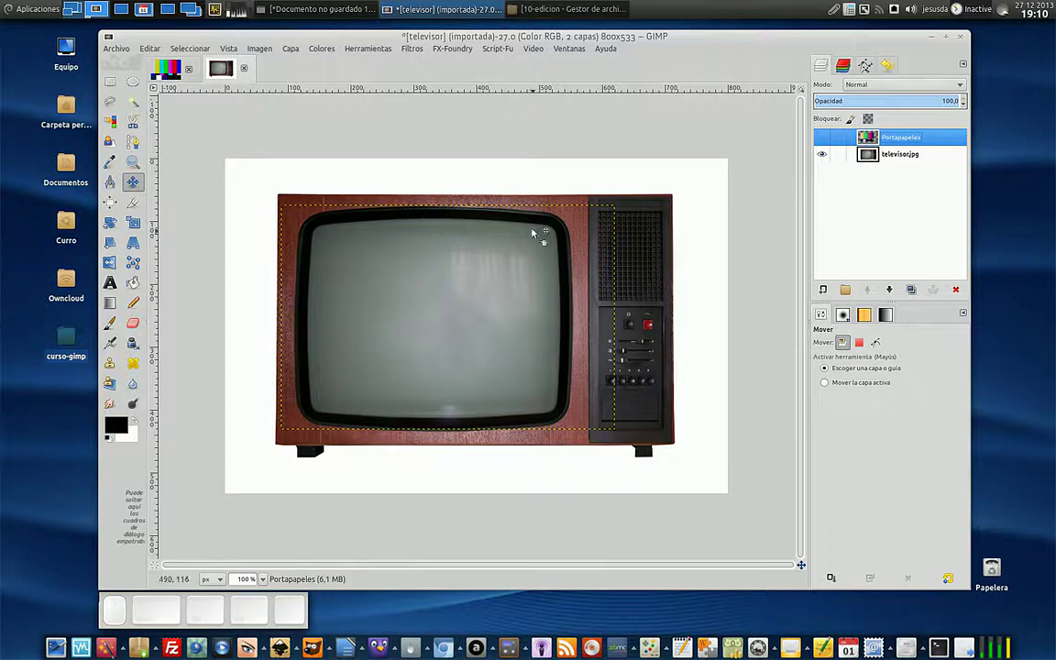
pyautogui.click(821, 137)
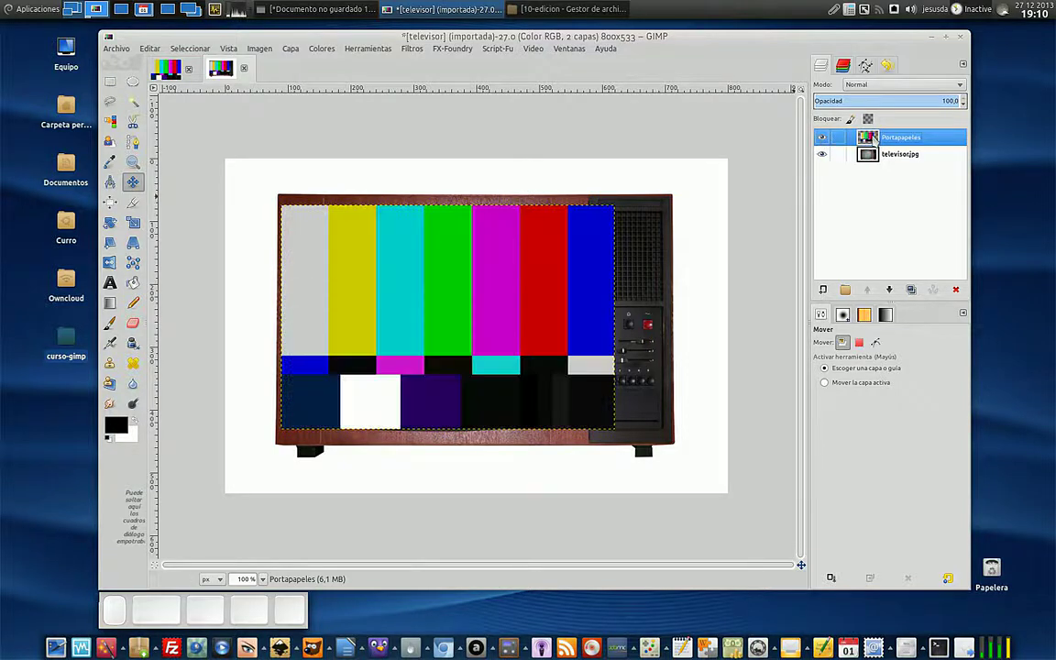
pyautogui.click(822, 137)
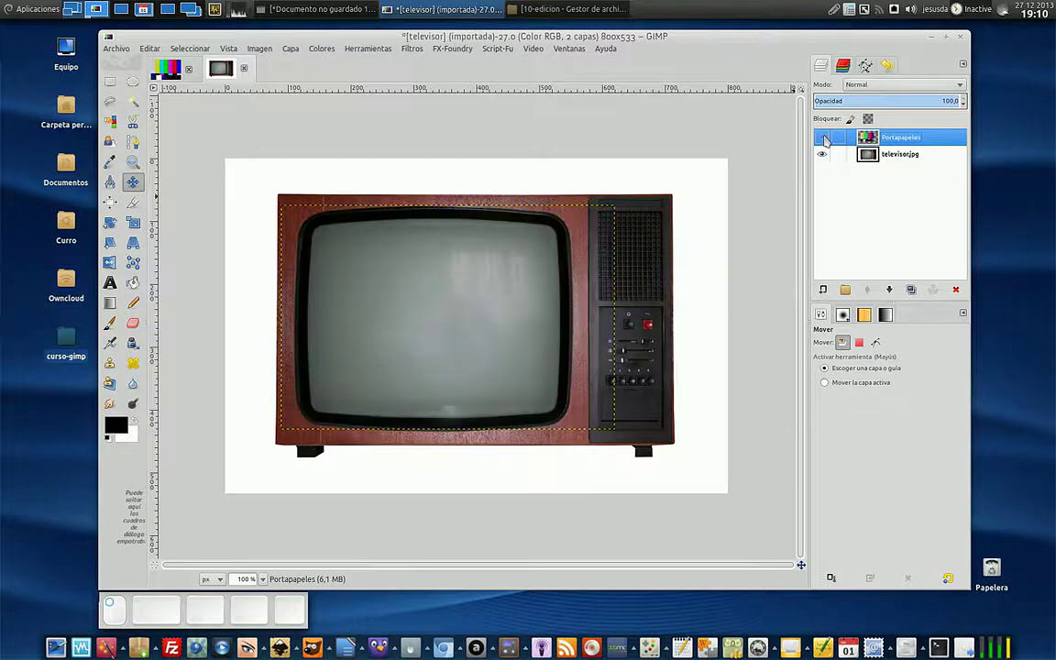
# Rename the pasted layer as "Carta de ajuste".
pyautogui.doubleClick(909, 137)
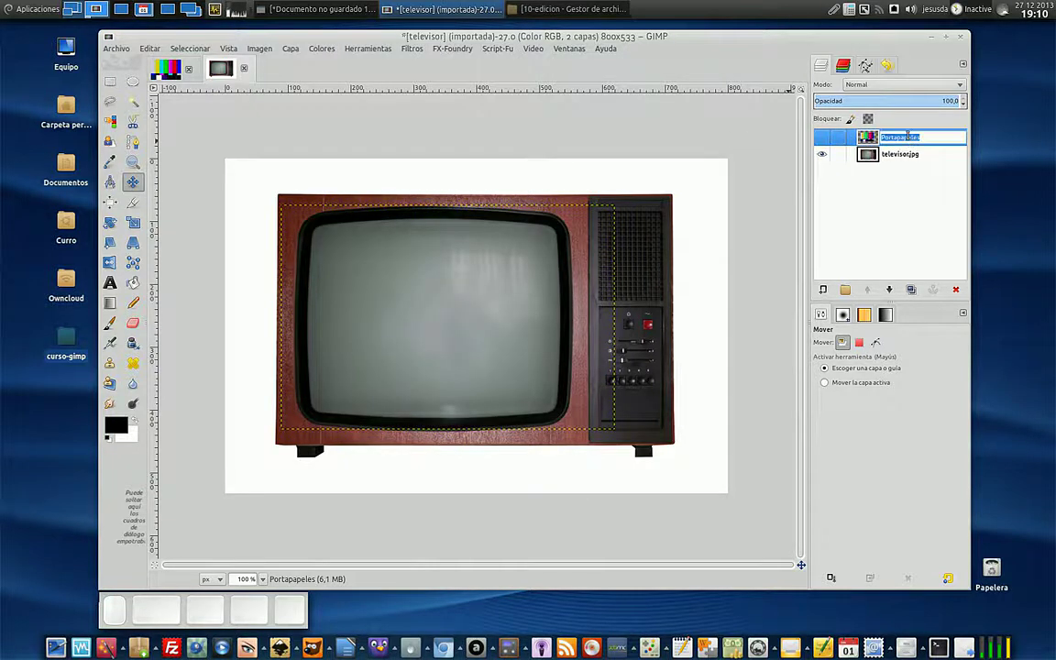
pyautogui.write('Ca')
pyautogui.press('BackSpace')
pyautogui.press('BackSpace')
pyautogui.press('BackSpace')
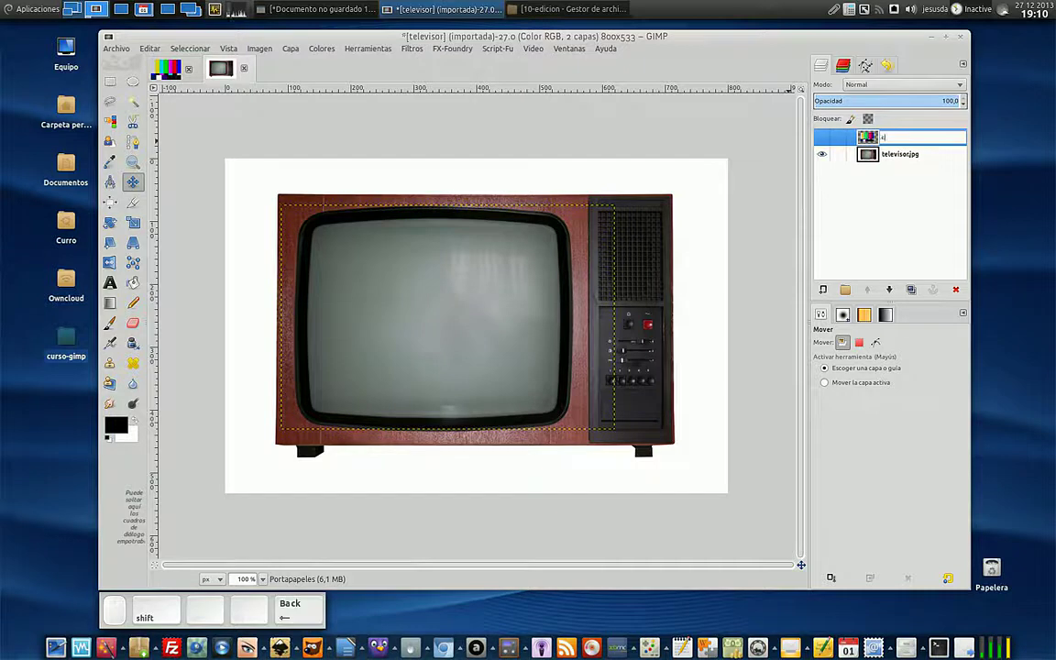
pyautogui.write('Carta de ajuste')
pyautogui.press('Return')
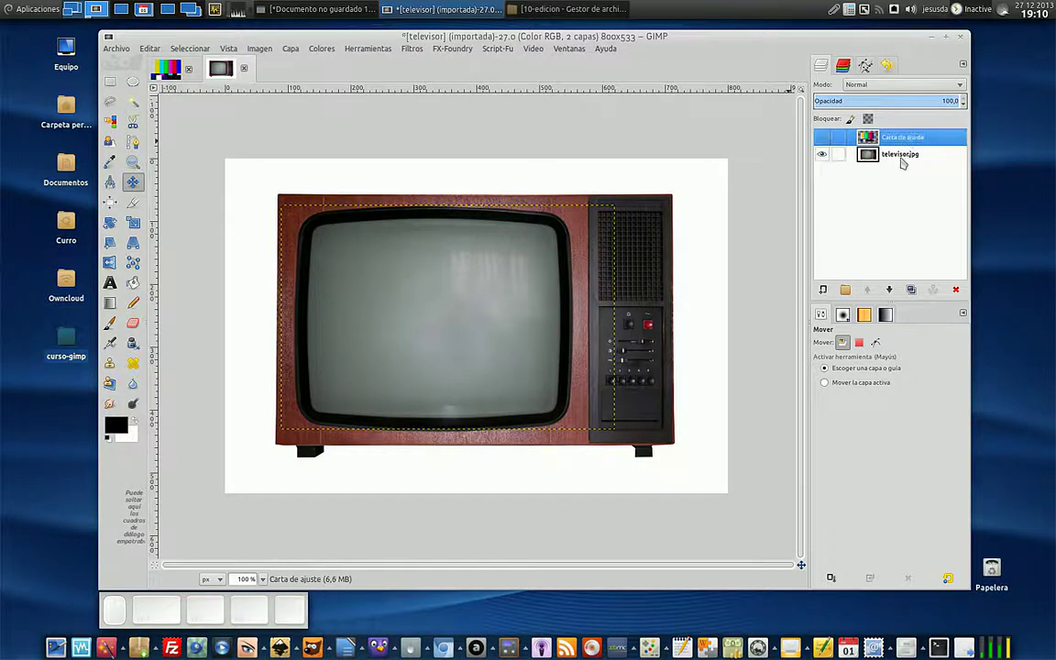
# Start a Scissors selection on the televisor.jpg layer at the screen's upper edge, keeping edge feathering at radius 10.
pyautogui.click(905, 155)
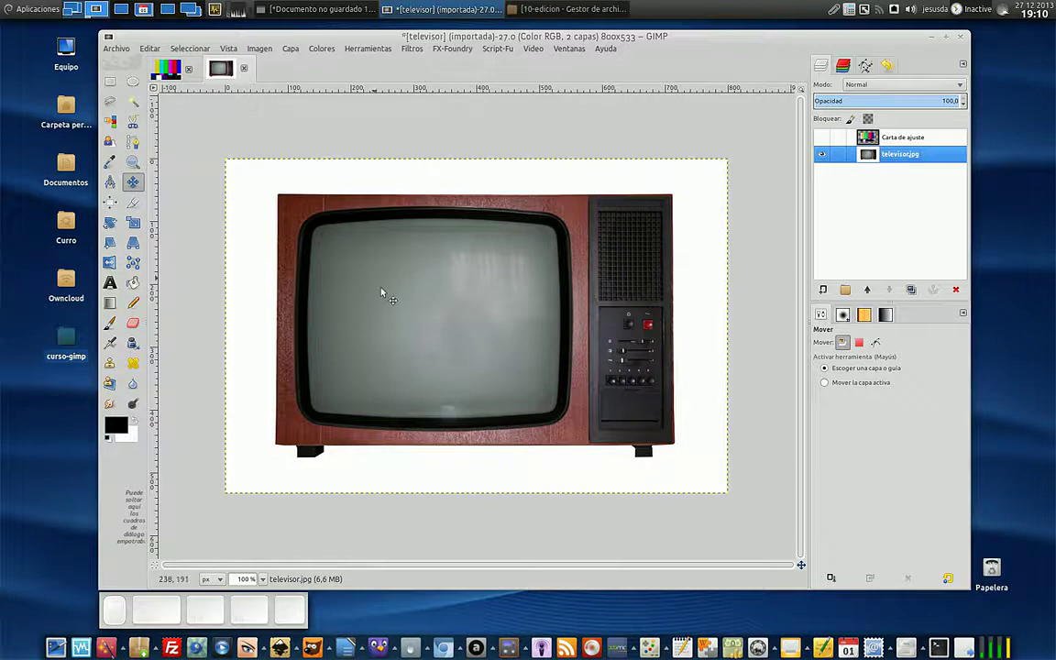
pyautogui.scroll(1, 383, 296)
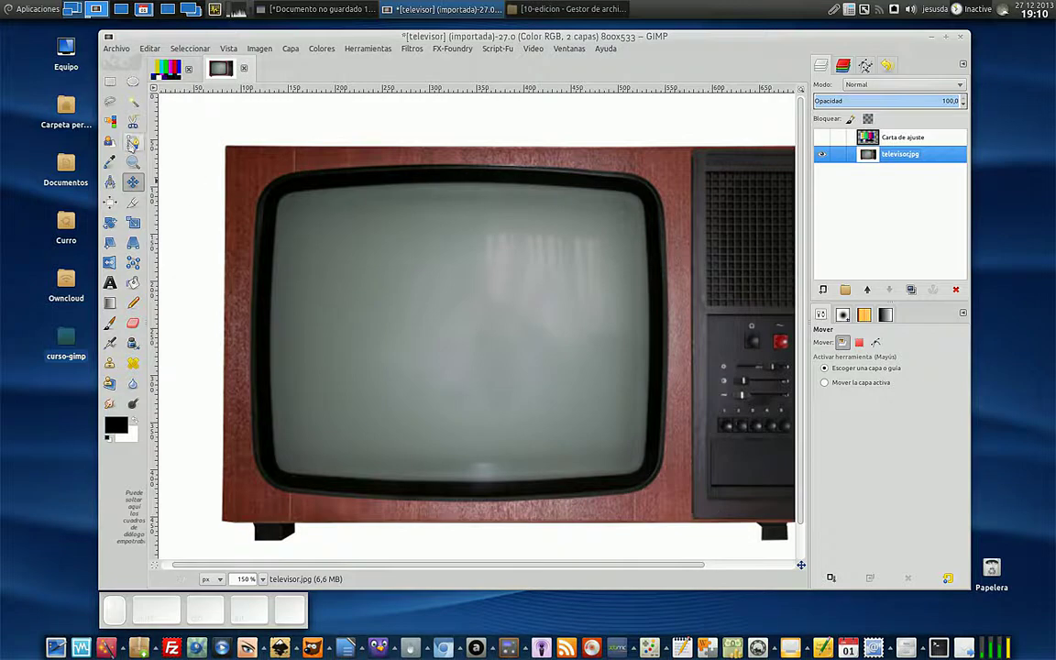
pyautogui.click(133, 121)
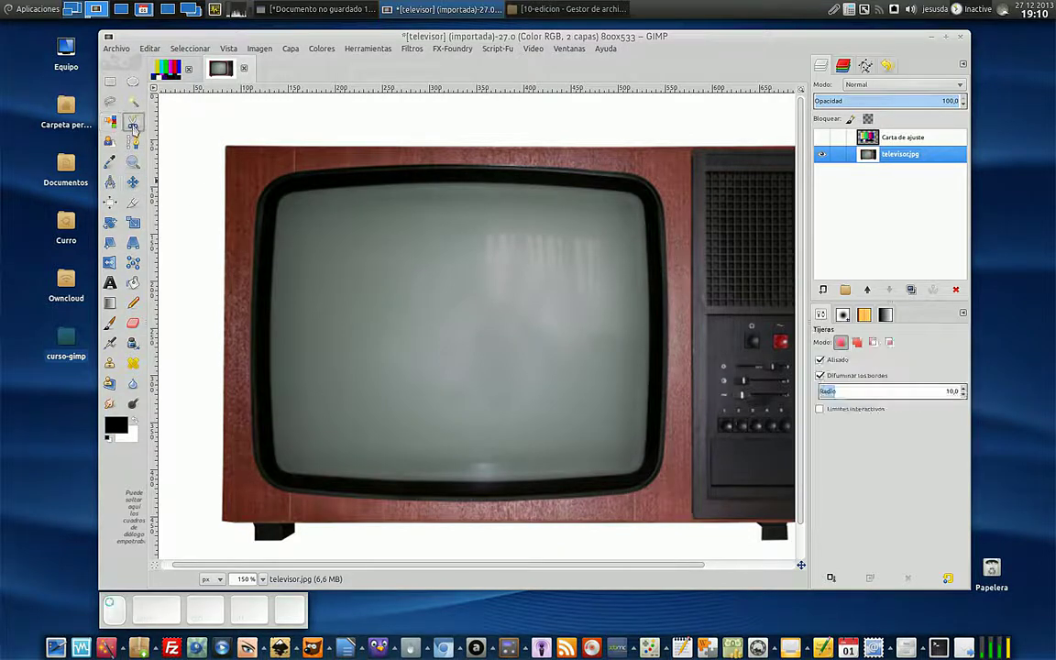
pyautogui.click(394, 184)
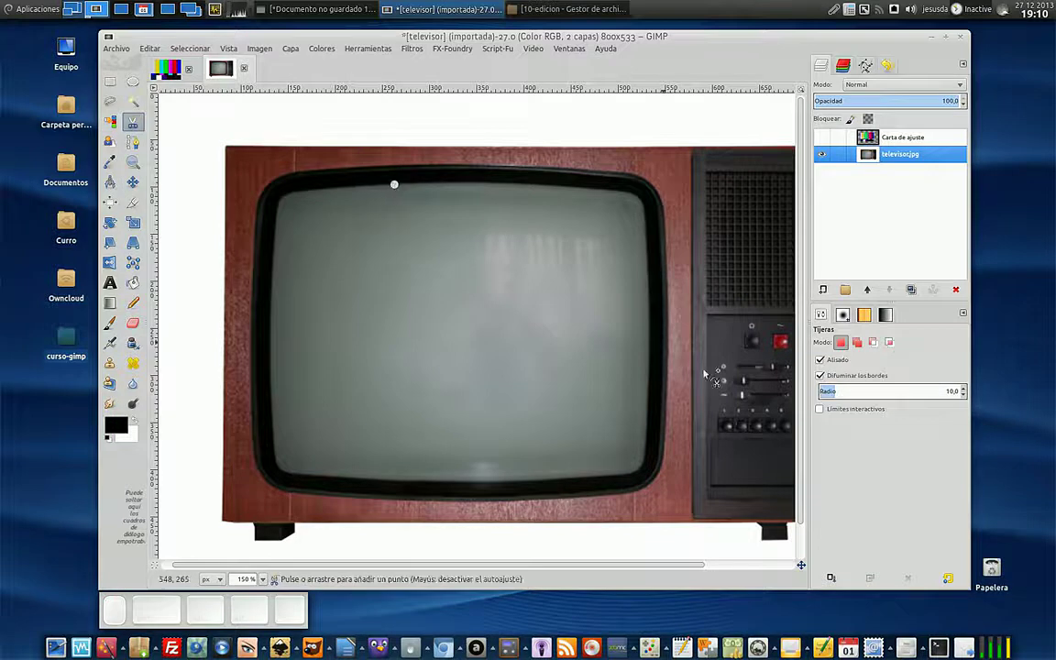
pyautogui.click(820, 376)
pyautogui.click(821, 376)
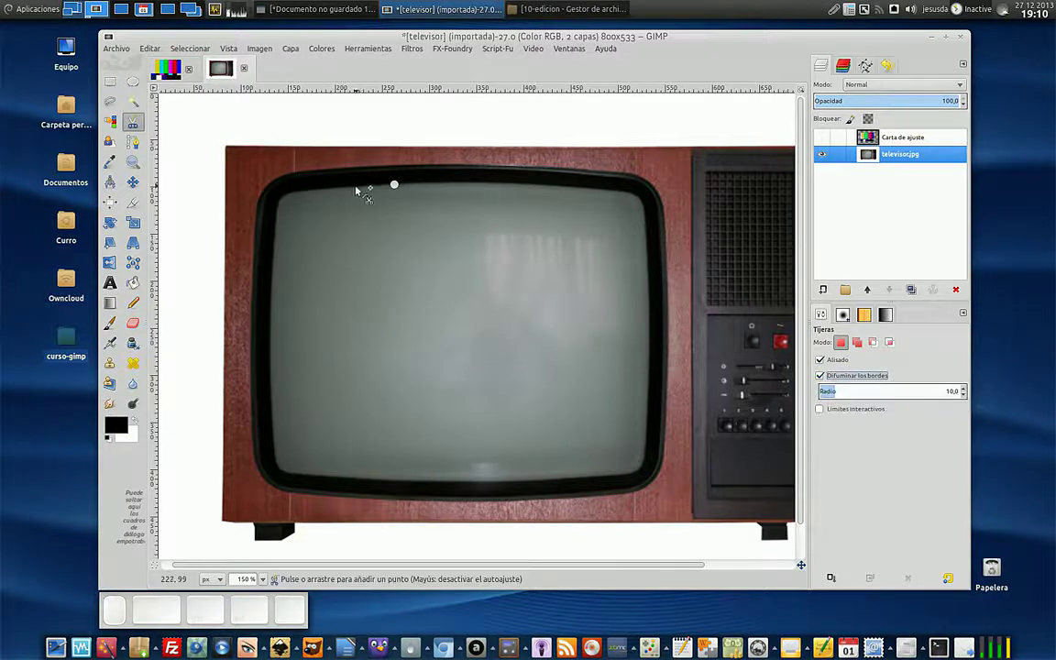
# Trace the television screen's outline counterclockwise with Scissors points, close it at the starting point and convert it into a selection.
pyautogui.click(353, 186)
pyautogui.click(277, 203)
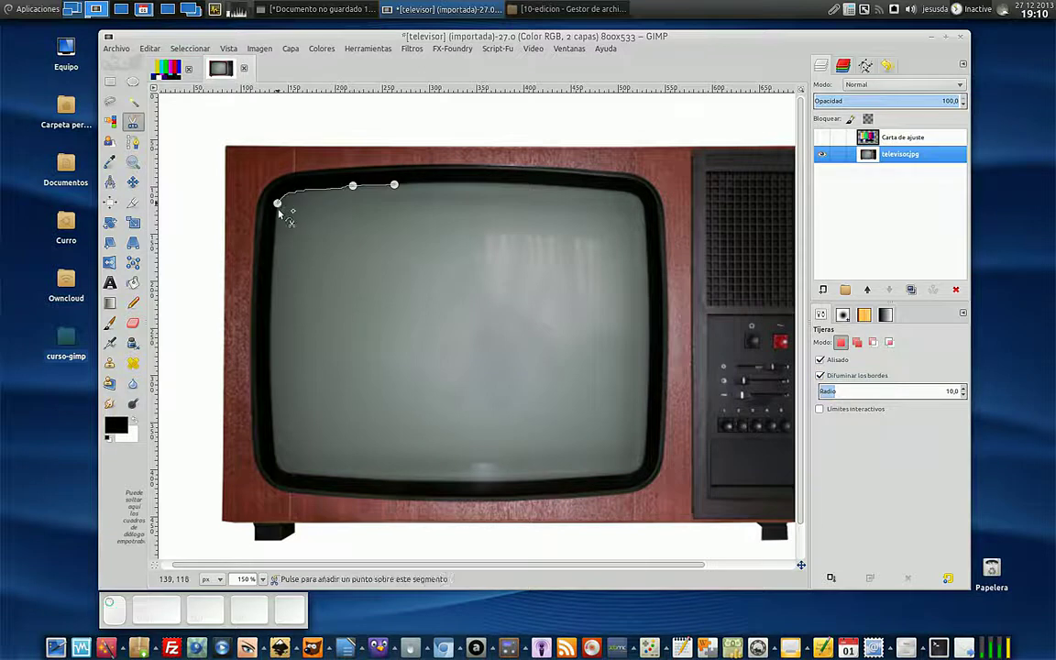
pyautogui.click(270, 362)
pyautogui.click(288, 472)
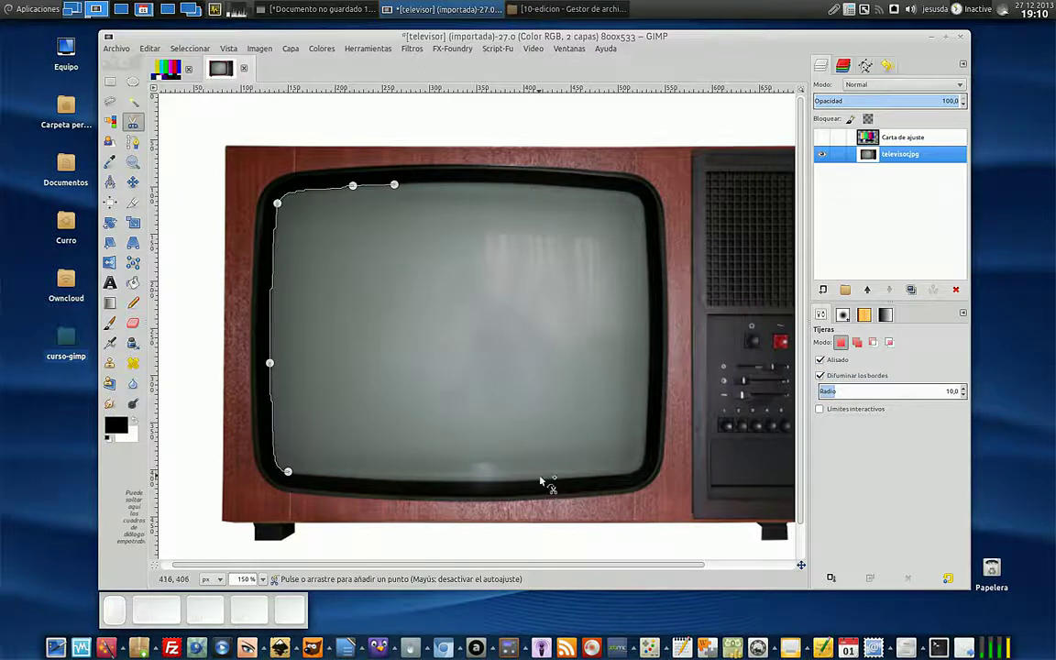
pyautogui.click(555, 478)
pyautogui.click(647, 425)
pyautogui.click(647, 224)
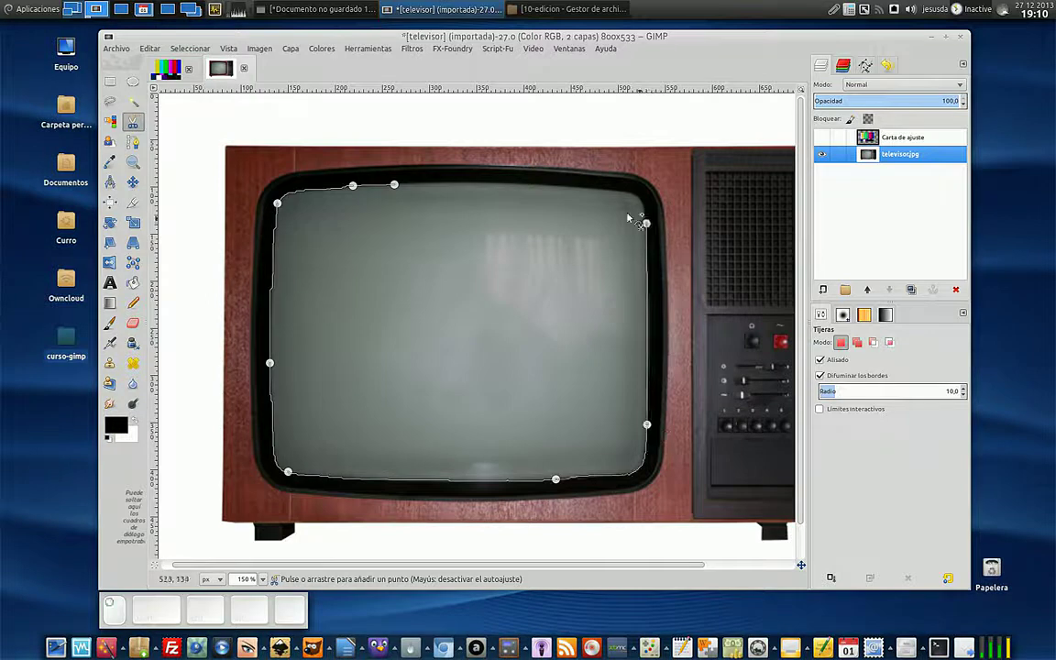
pyautogui.click(515, 184)
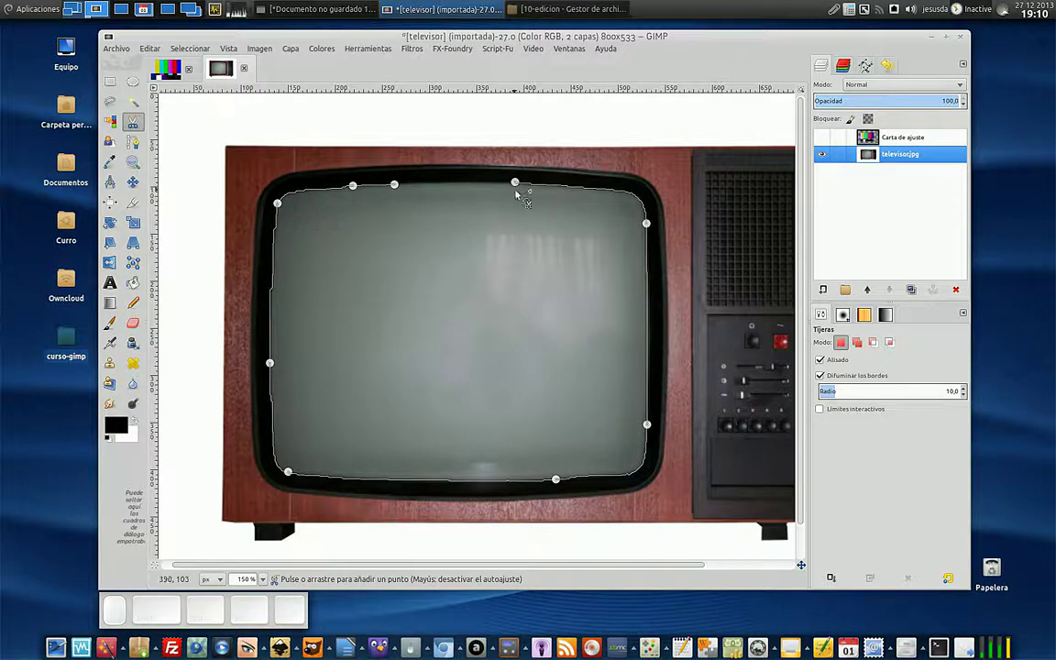
pyautogui.click(394, 185)
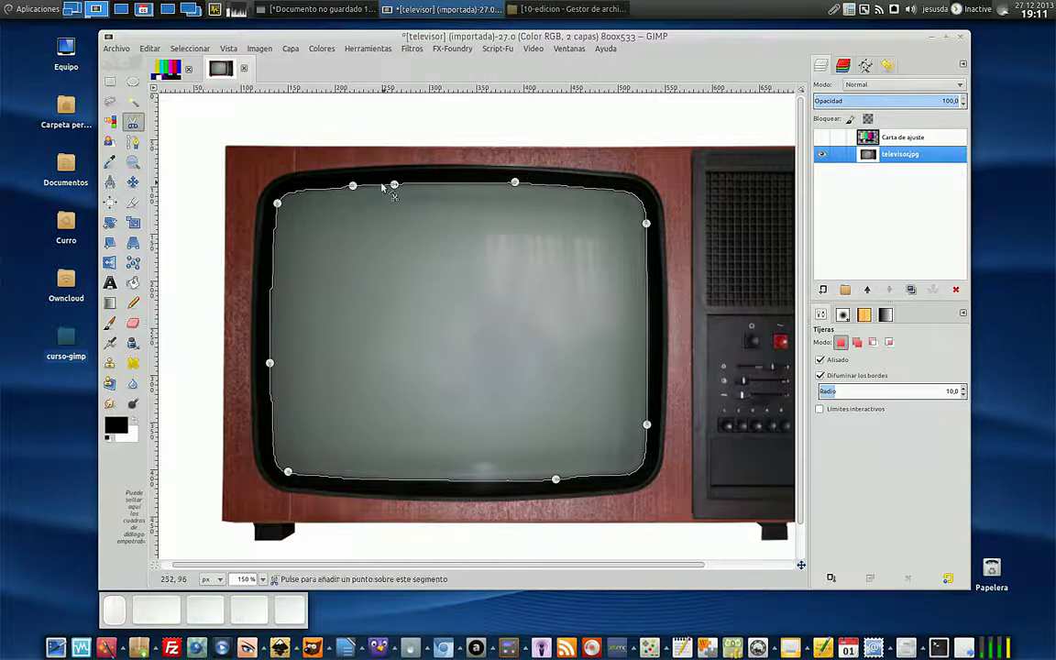
pyautogui.click(441, 346)
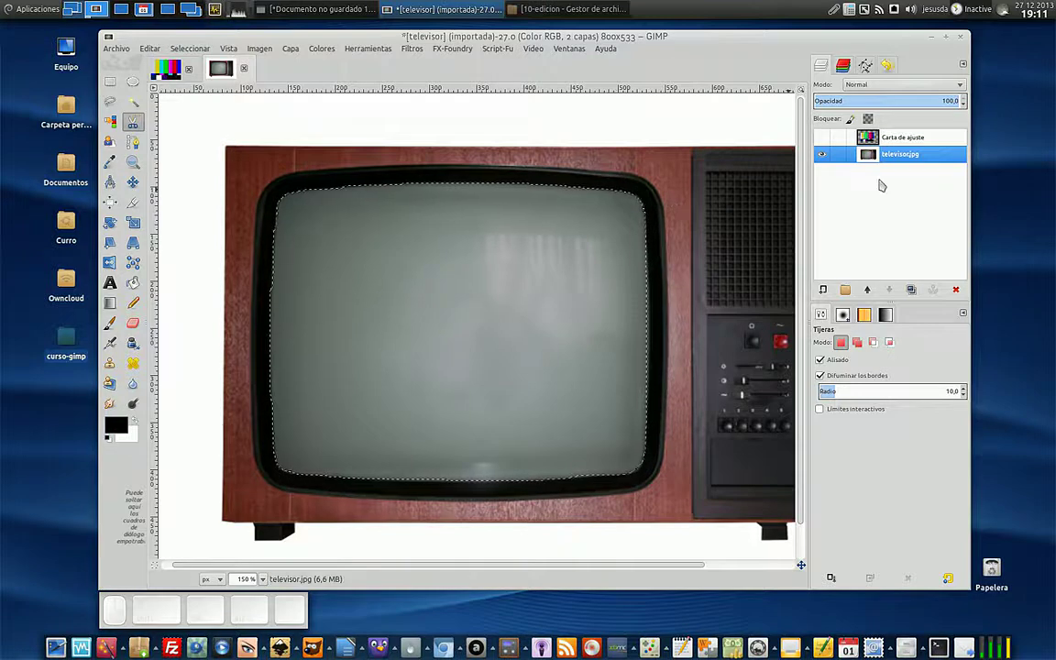
# Show the "Carta de ajuste" layer and clear everything on it outside the television screen using the inverted selection.
pyautogui.click(873, 142)
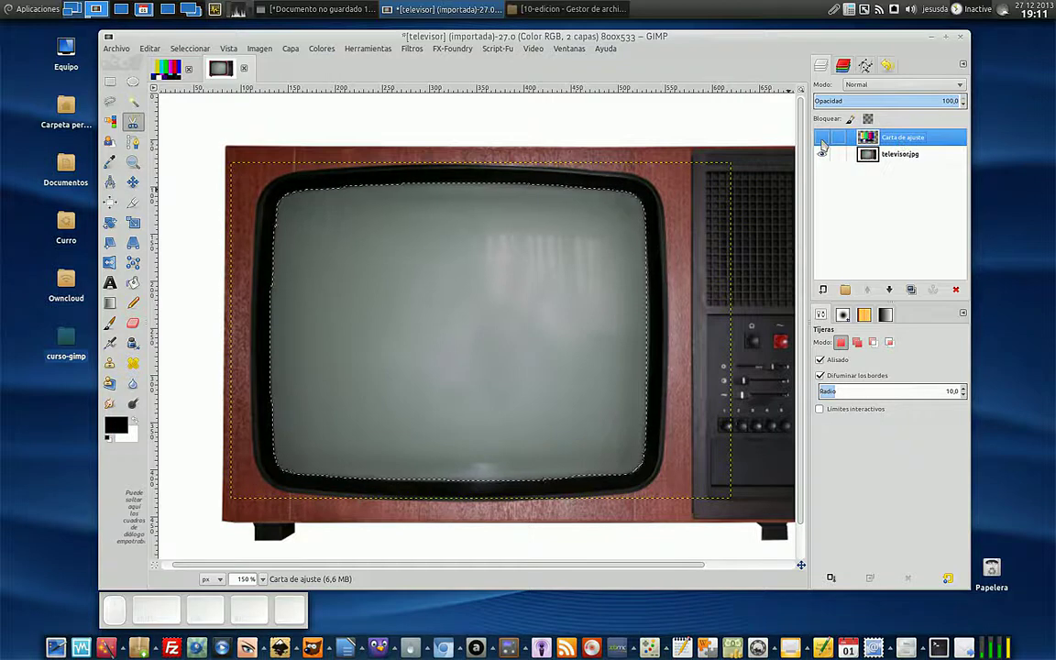
pyautogui.click(821, 139)
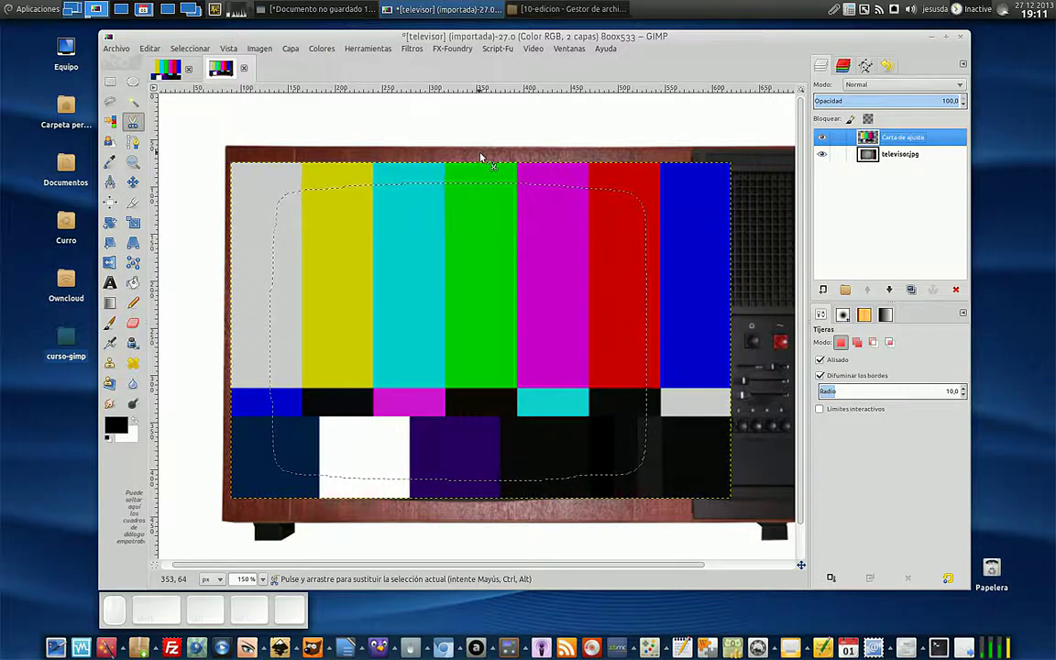
pyautogui.click(179, 49)
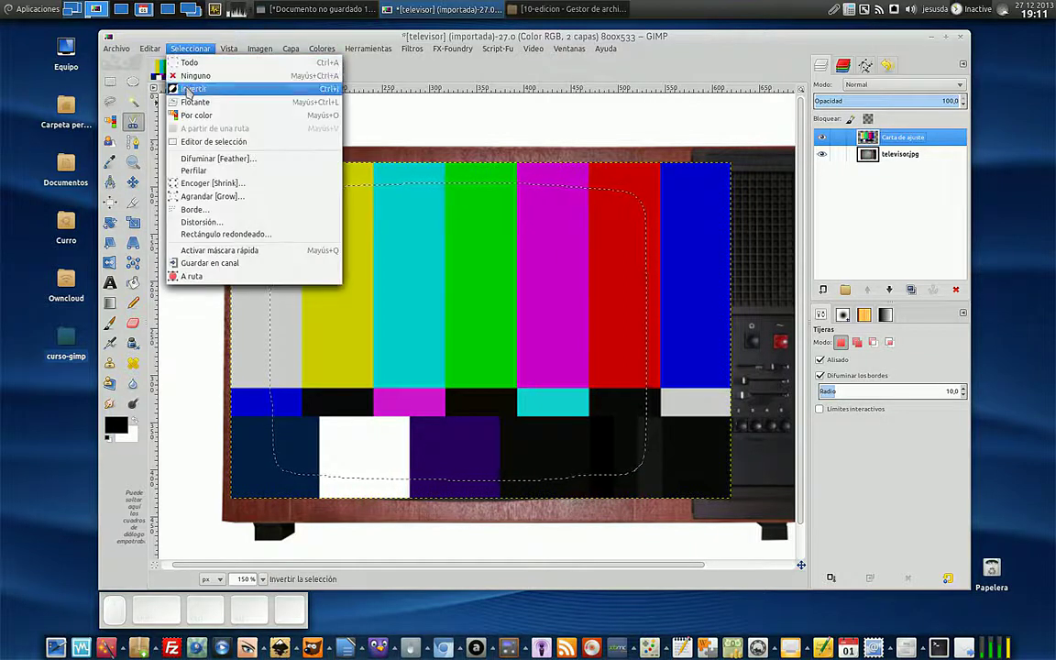
pyautogui.click(187, 89)
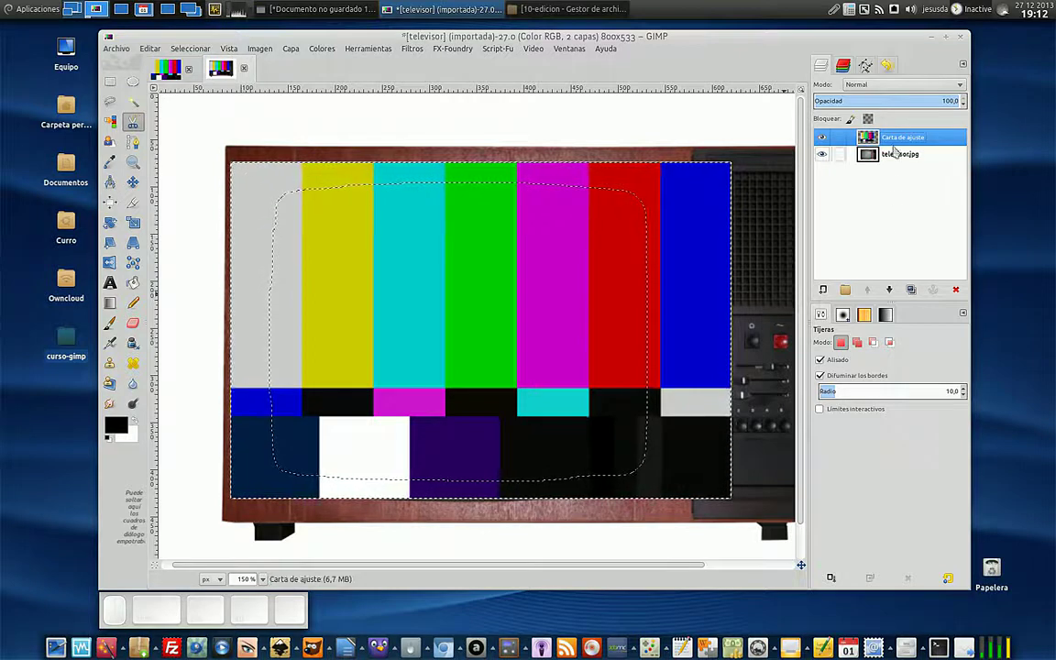
pyautogui.click(150, 49)
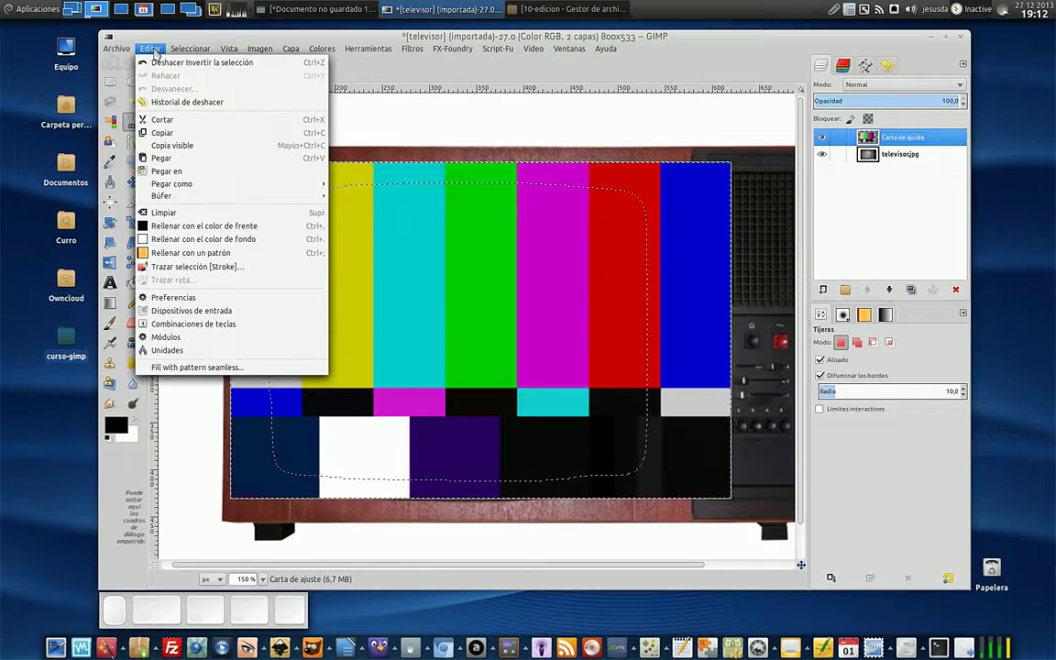
pyautogui.click(215, 216)
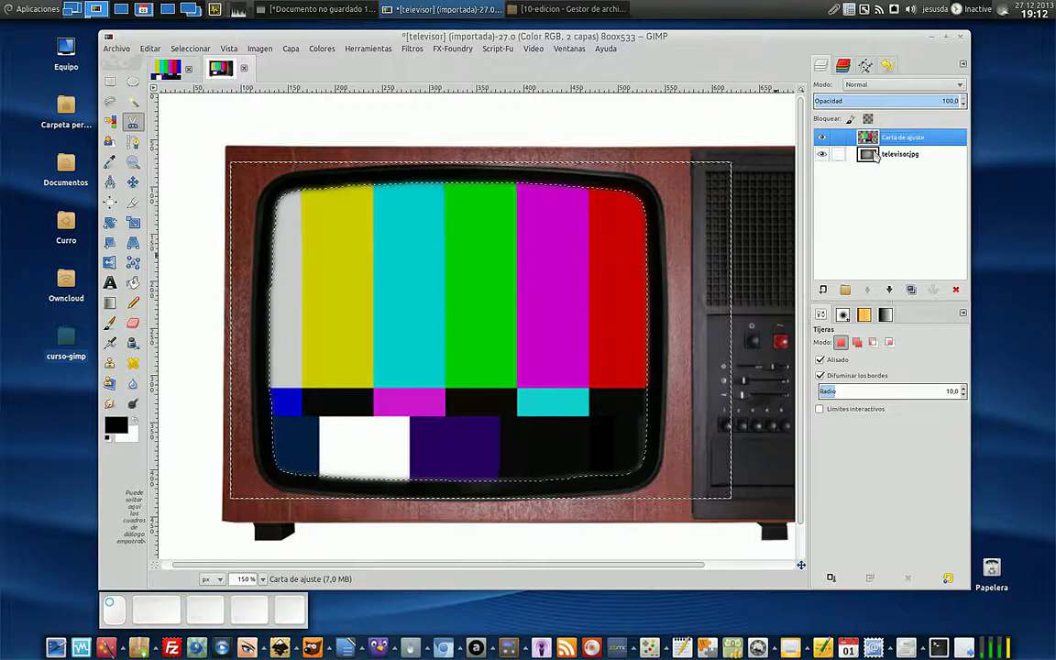
# Make televisor.jpg the active layer and remove the selection, viewing the composition at 100%.
pyautogui.click(903, 154)
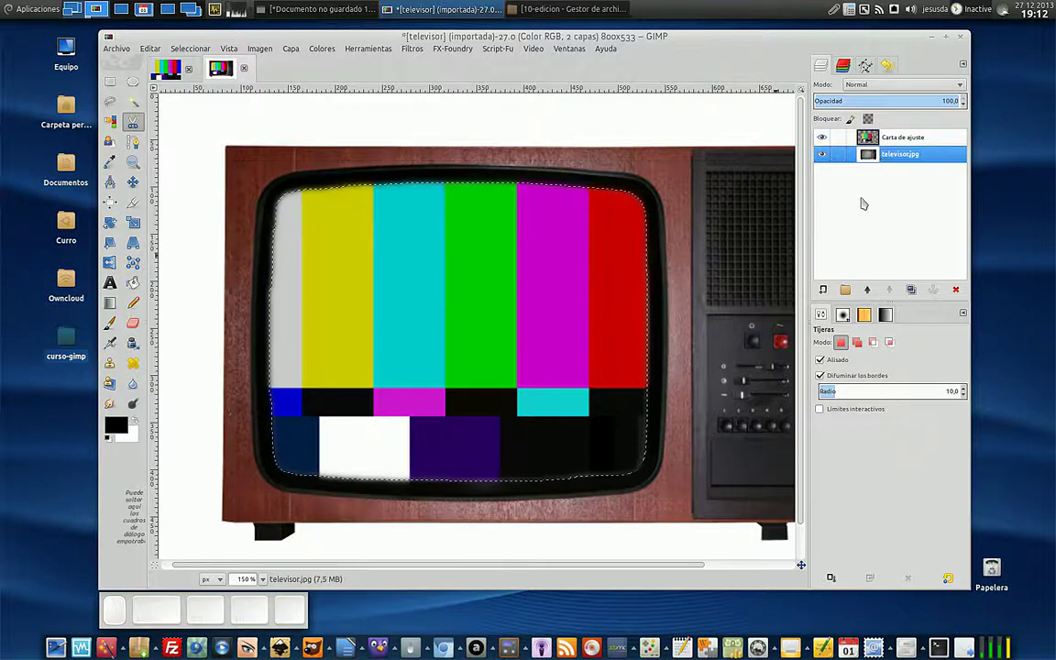
pyautogui.click(189, 49)
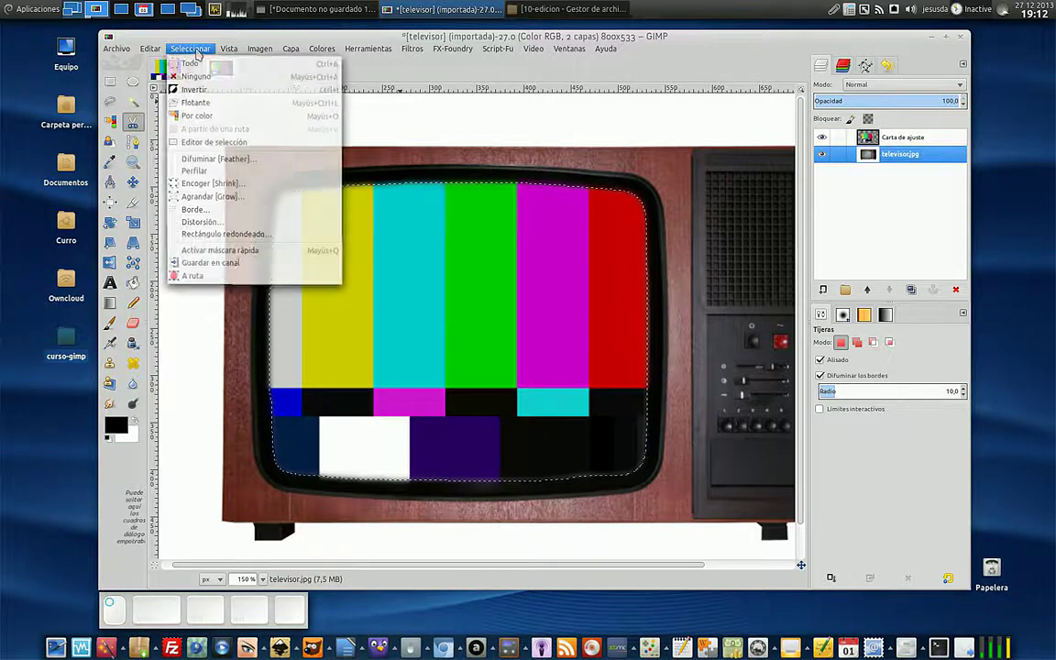
pyautogui.click(196, 77)
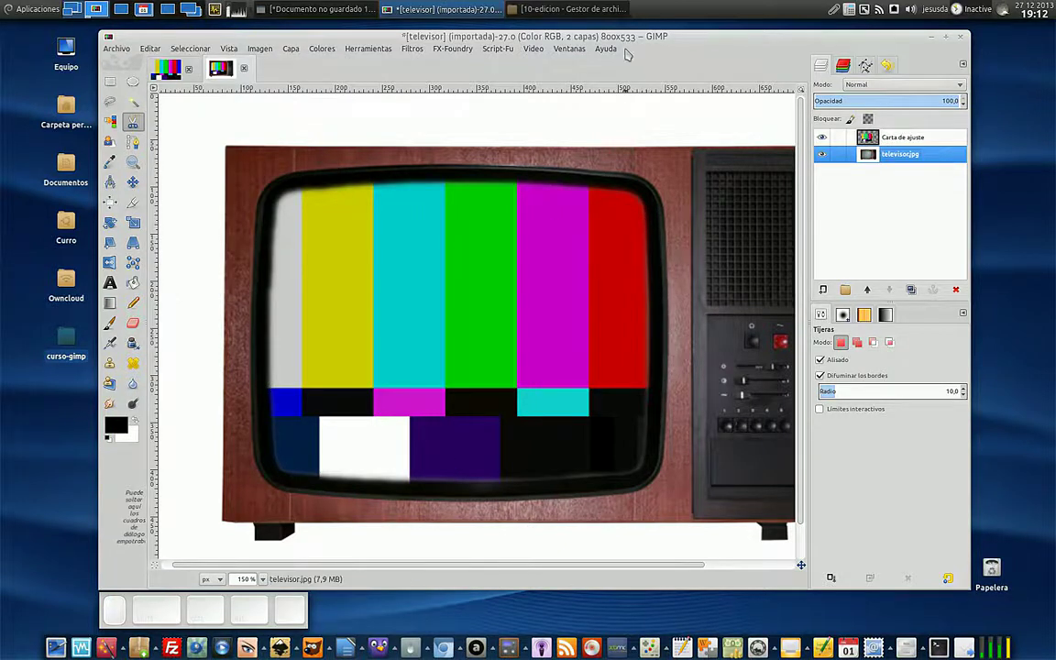
pyautogui.press('1')
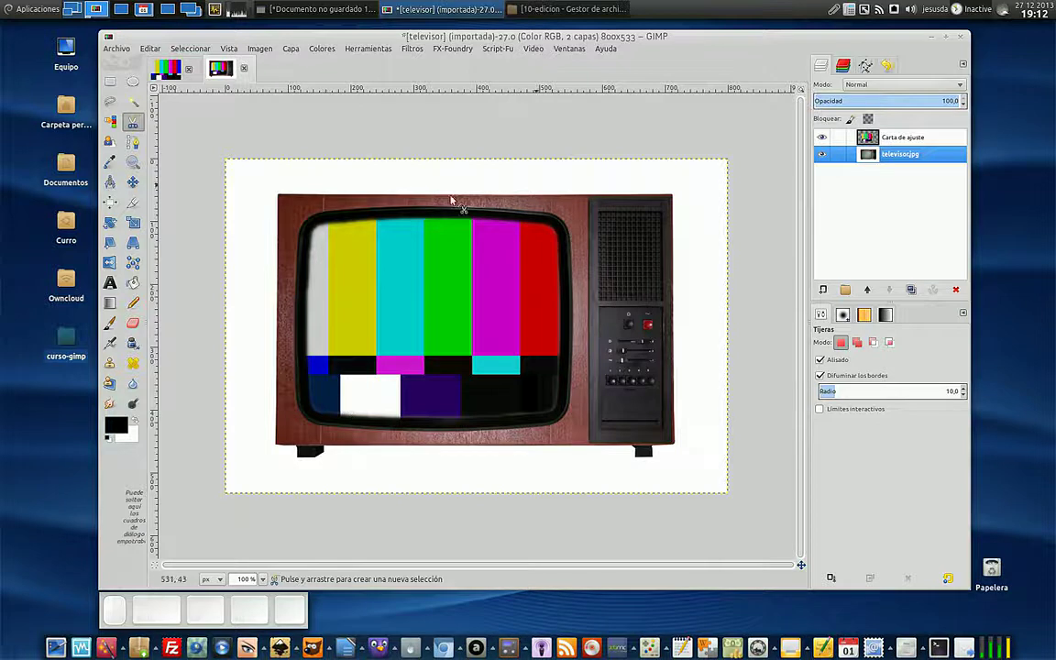
# Make the "Carta de ajuste" layer active and set its blending mode to Disolver.
pyautogui.scroll(1, 675, 377)
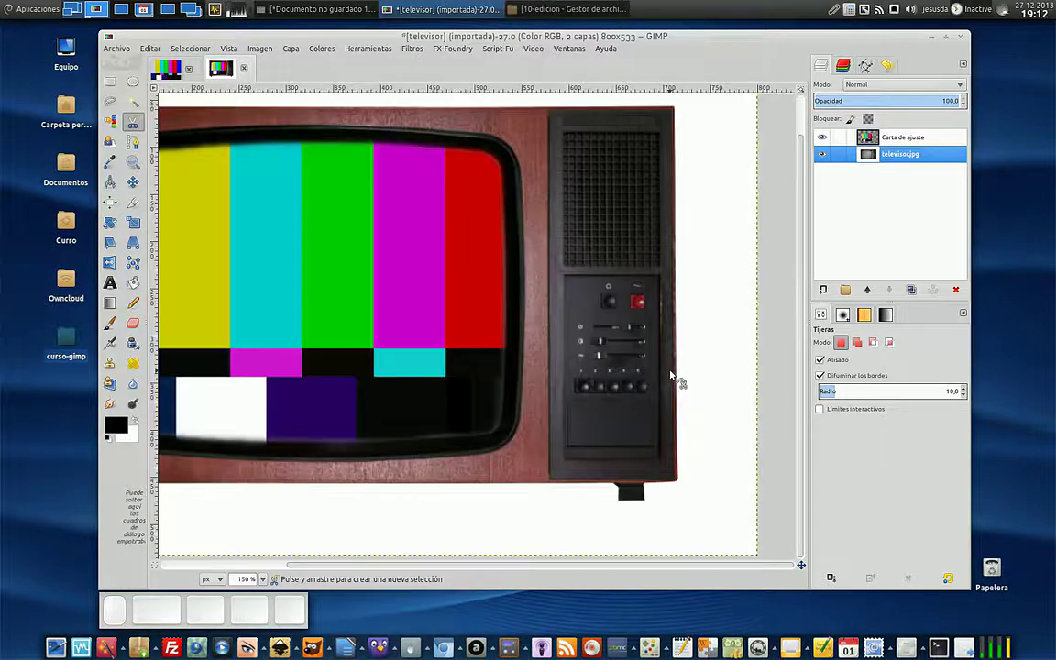
pyautogui.moveTo(685, 565); pyautogui.dragTo(655, 578)
pyautogui.hscroll(-3, 654, 572)
pyautogui.click(888, 145)
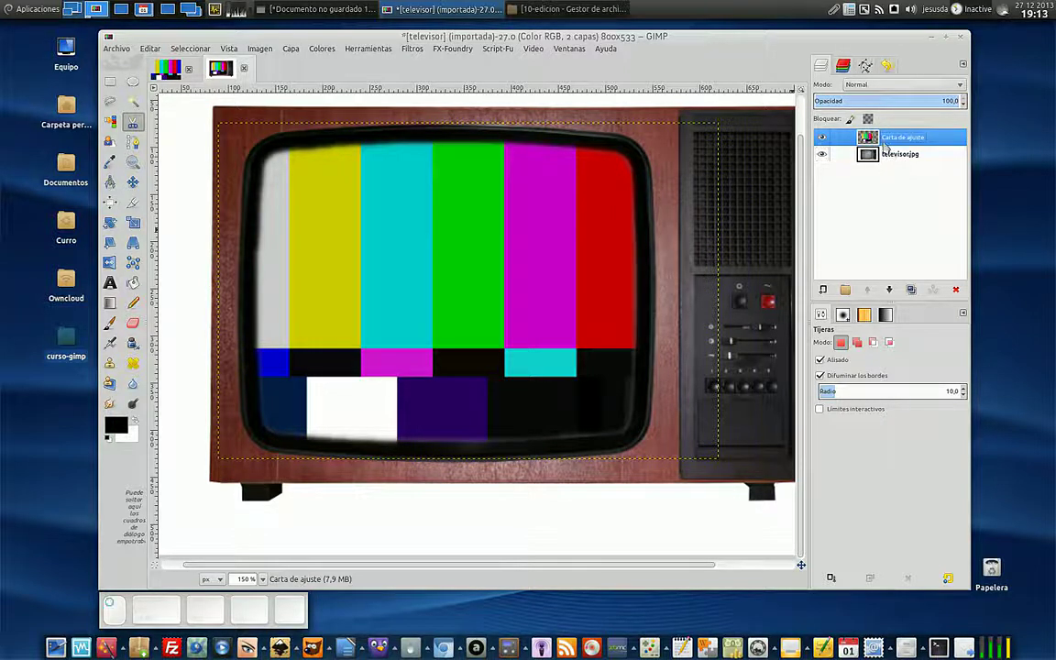
pyautogui.doubleClick(883, 136)
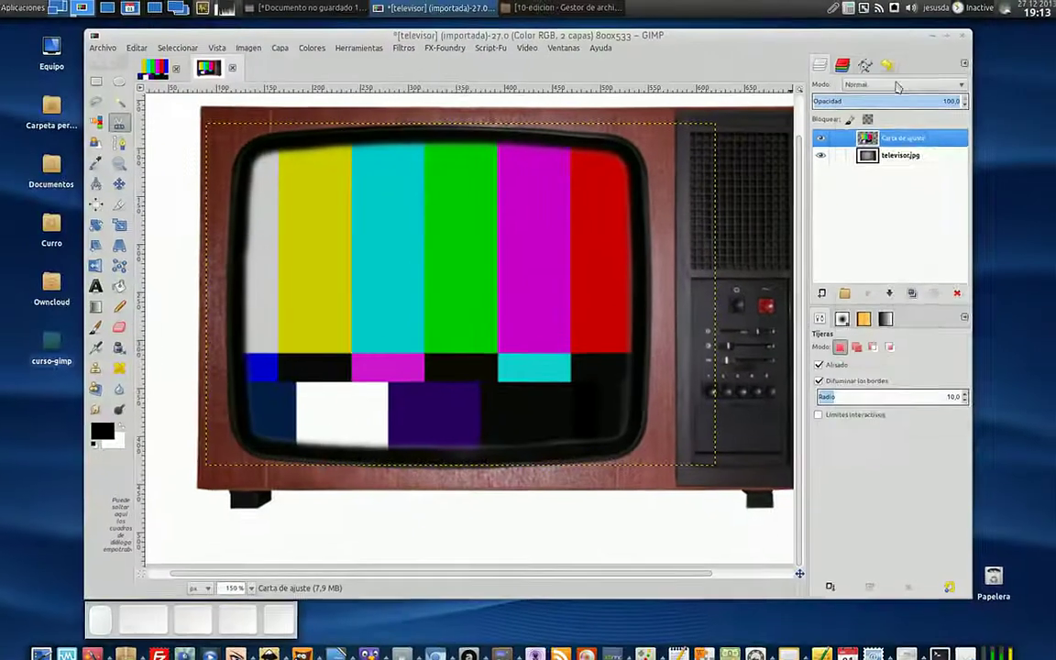
pyautogui.click(900, 85)
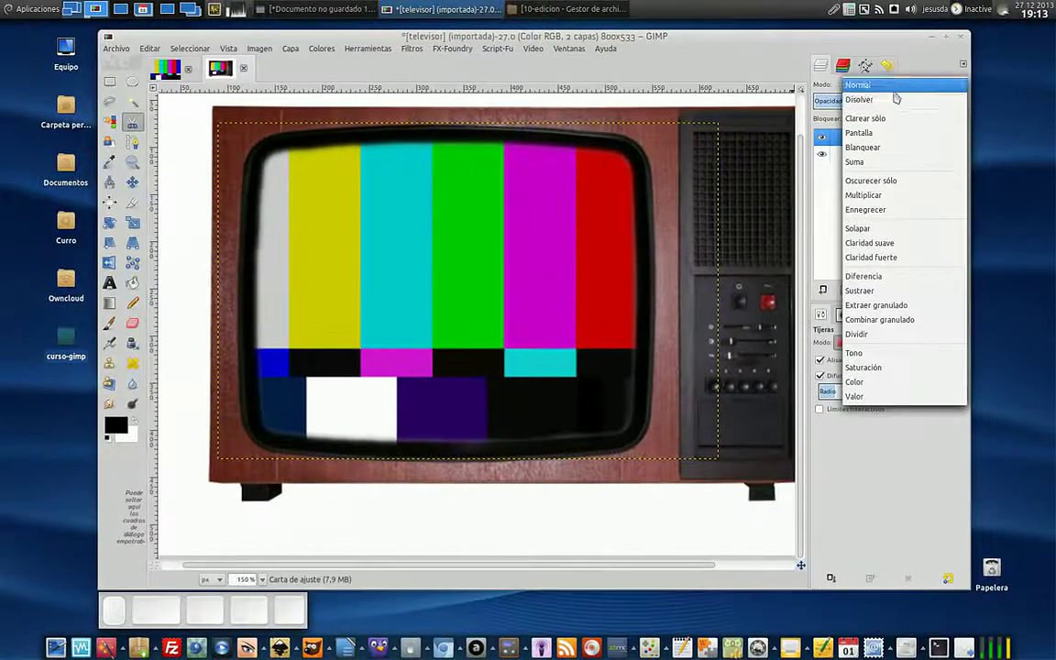
pyautogui.click(890, 110)
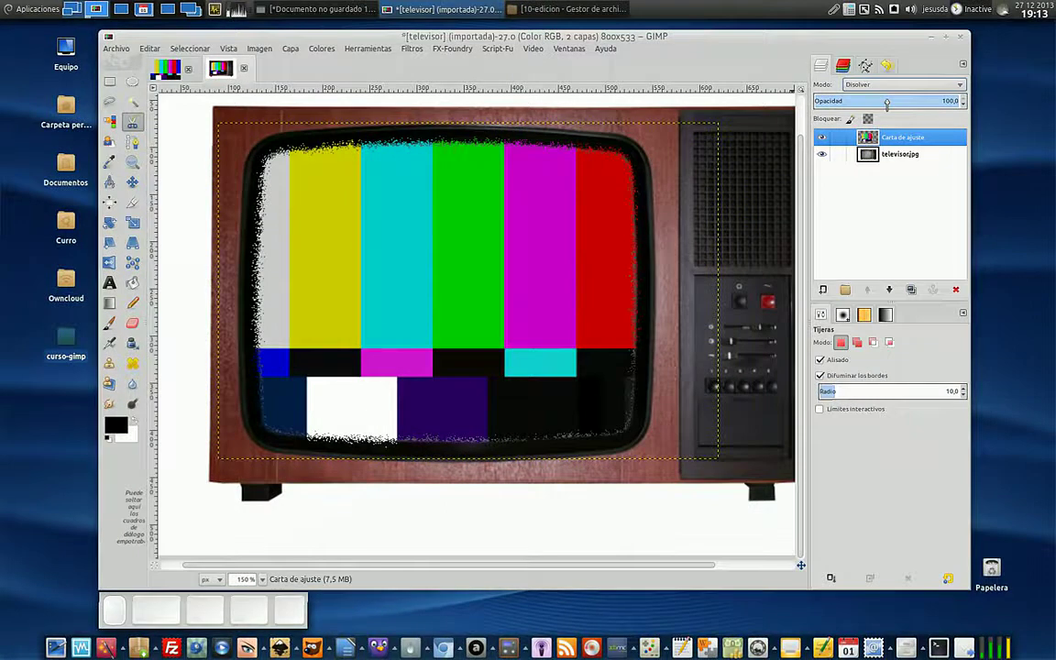
# Try the "Carta de ajuste" layer in Clarear sólo, Blanquear and Oscurecer sólo blending modes, viewing the composition at 100%.
pyautogui.press('Down')
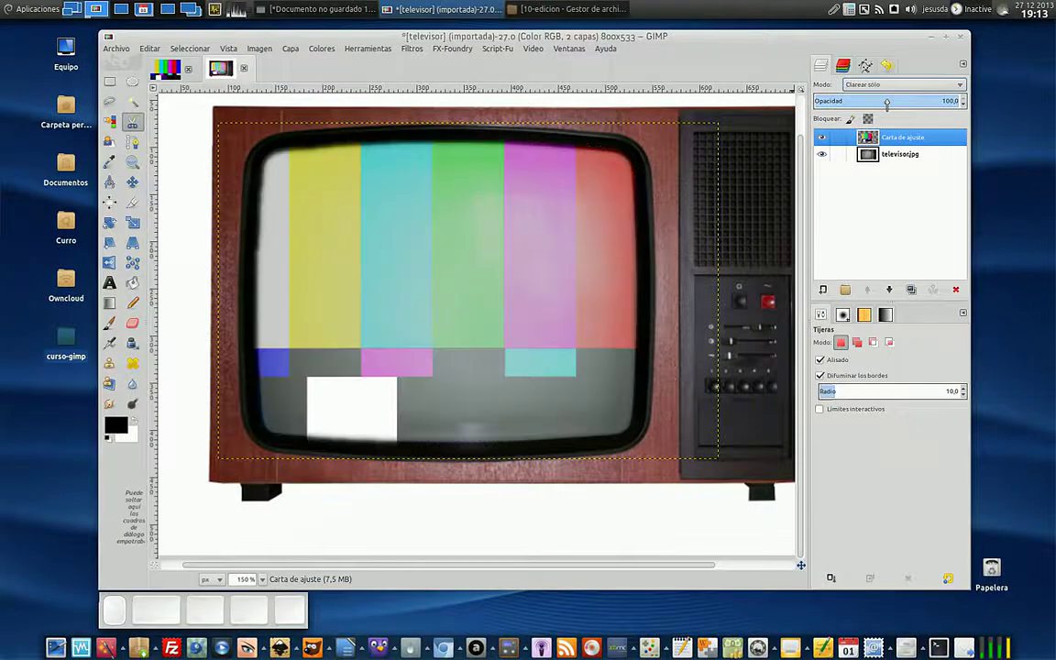
pyautogui.press('Down')
pyautogui.press('Down')
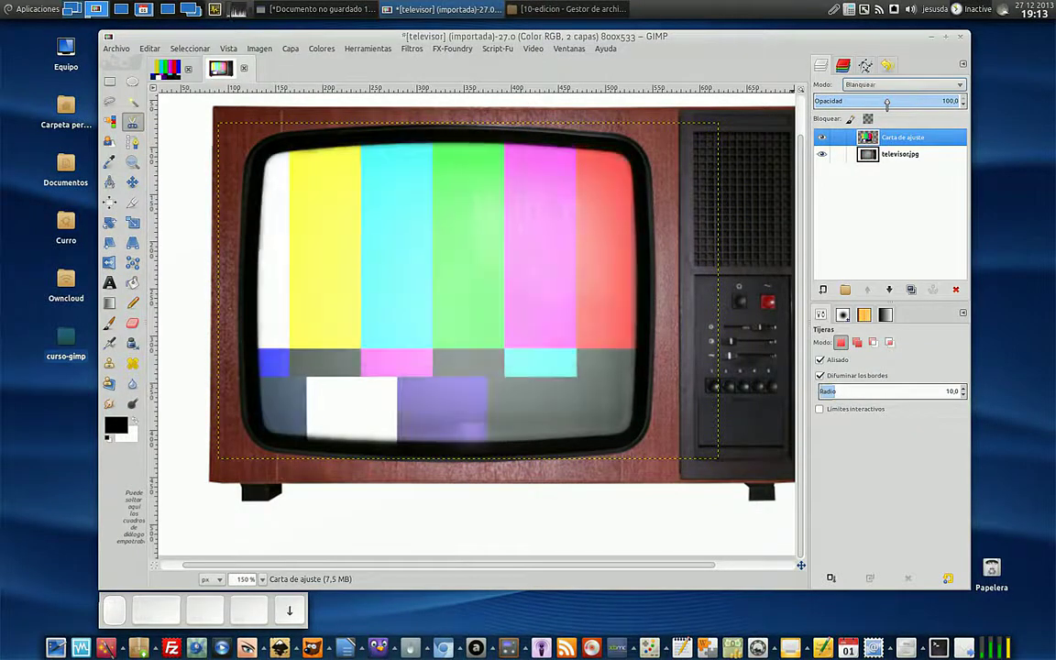
pyautogui.press('Down')
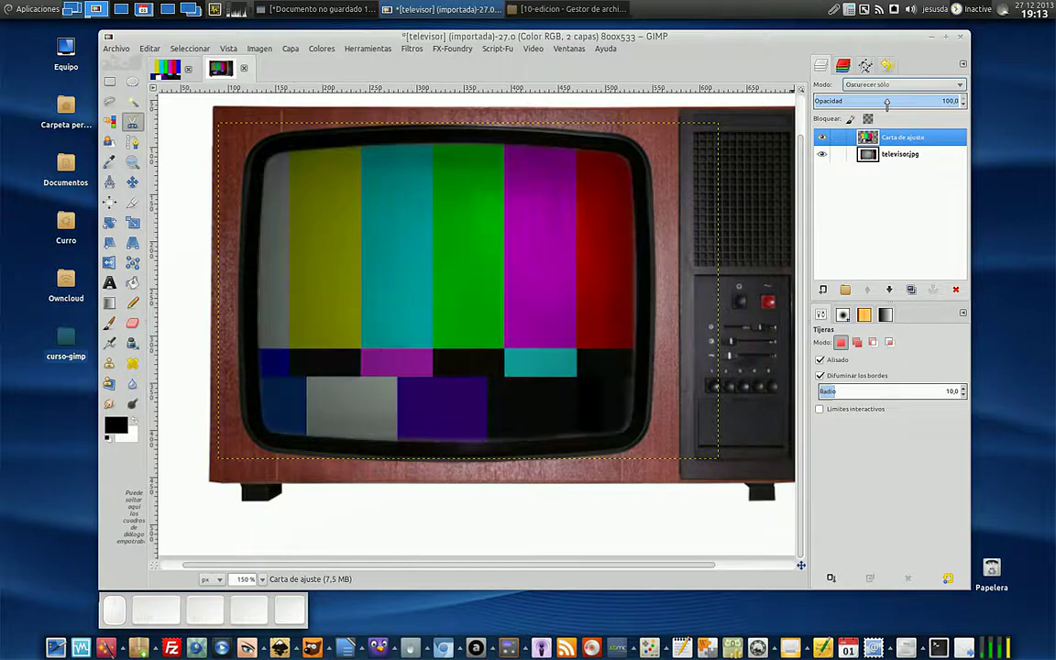
pyautogui.press('1')
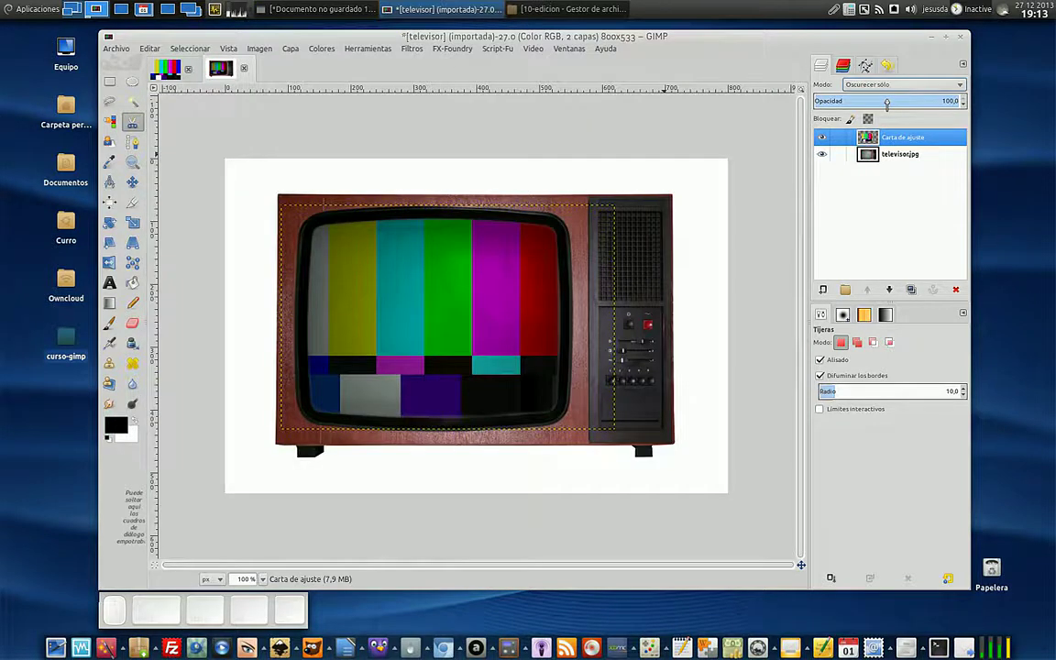
# Try the Multiplicar, Ennegrecer and Claridad suave blending modes on the "Carta de ajuste" layer.
pyautogui.press('Down')
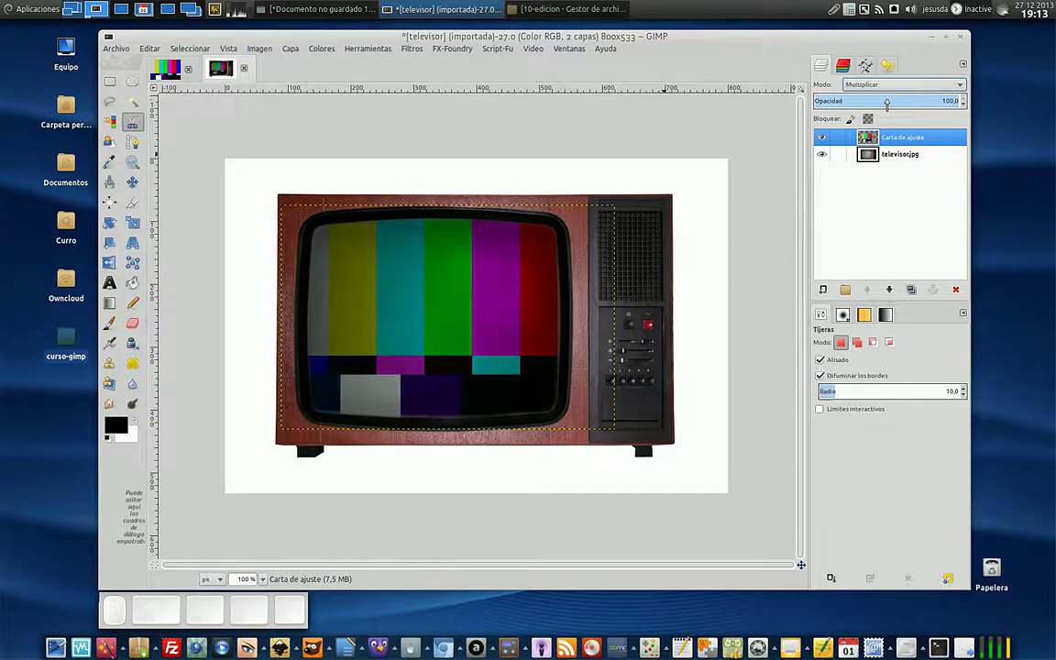
pyautogui.press('Down')
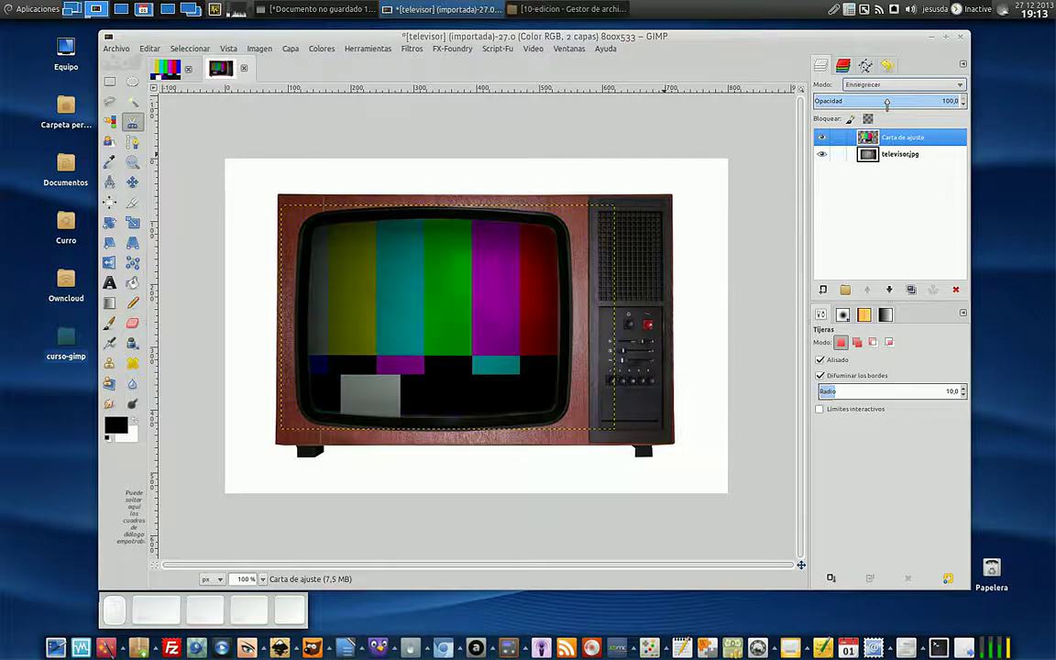
pyautogui.press('Down')
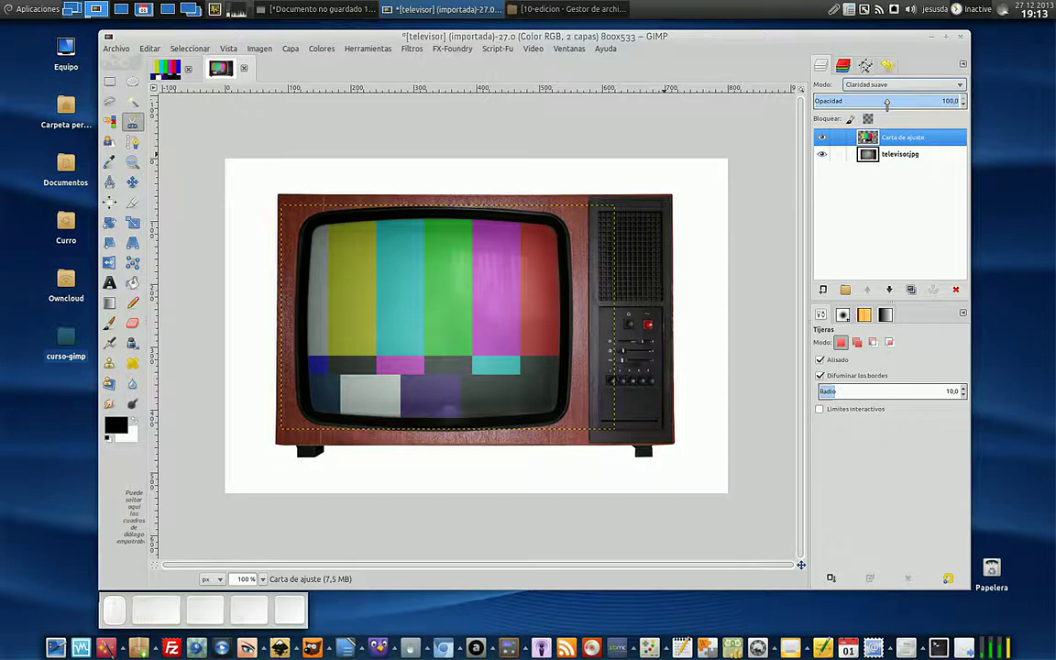
# Try the remaining blending modes on the "Carta de ajuste" layer, including Dividir and Saturación, ending with Valor.
pyautogui.press('Down')
pyautogui.press('Down')
pyautogui.press('Down')
pyautogui.press('Down')
pyautogui.press('Down')
pyautogui.press('Down')
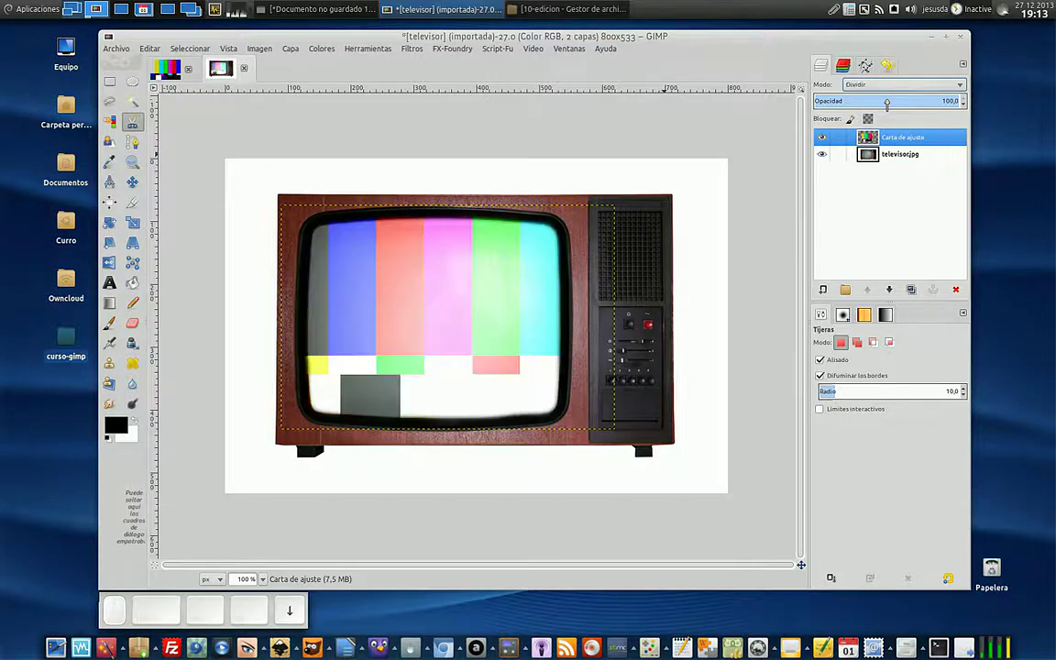
pyautogui.press('Down')
pyautogui.press('Down')
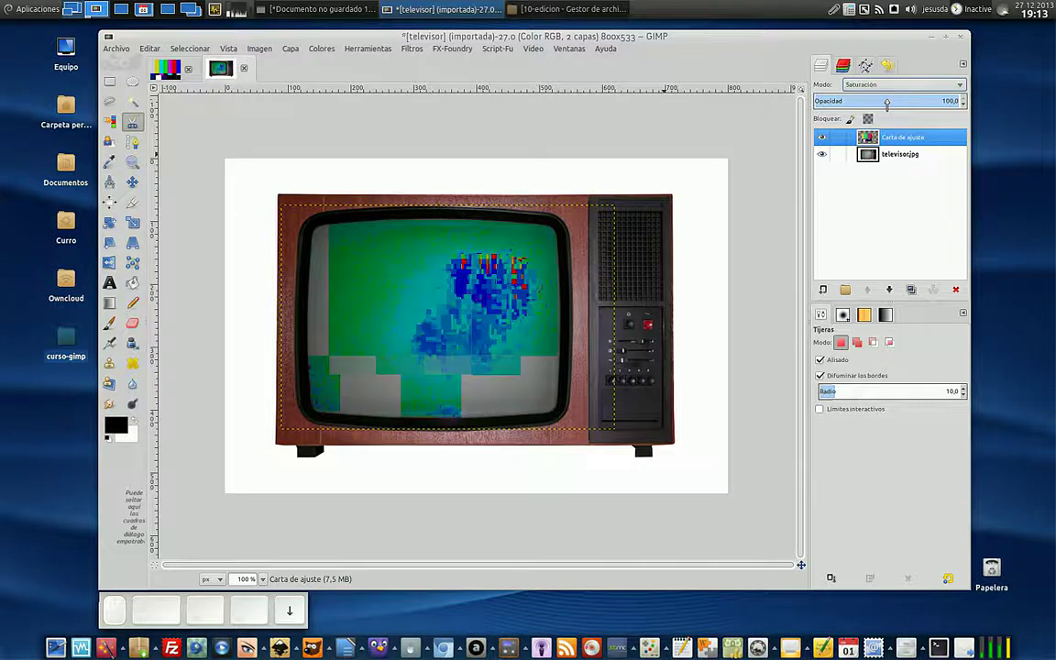
pyautogui.press('Down')
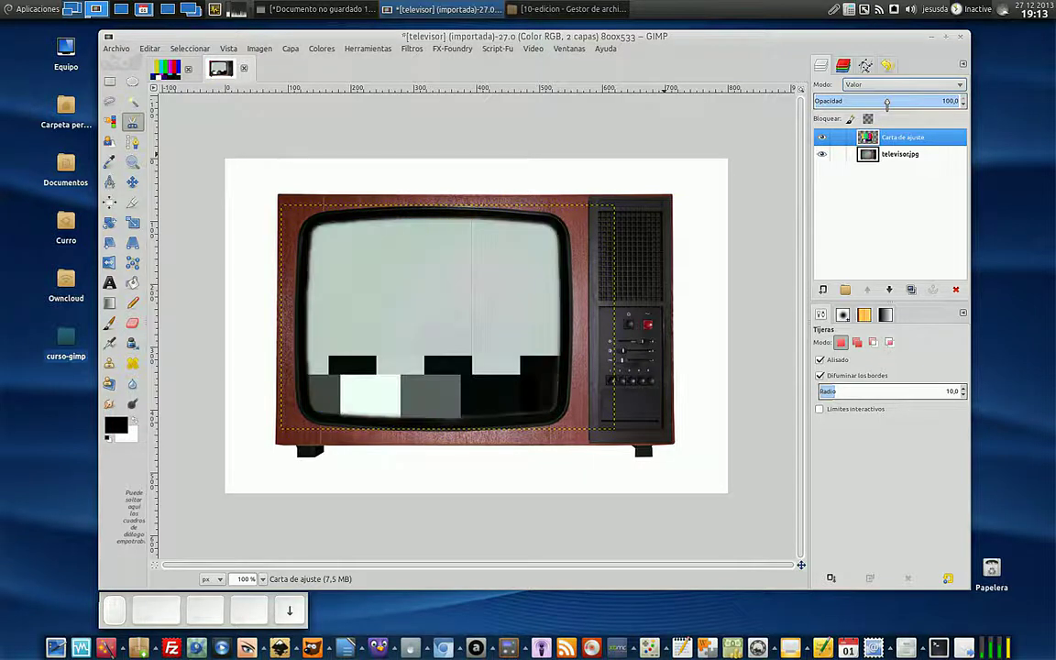
# Go back through the earlier blending modes, including Extraer granulado, and set the "Carta de ajuste" layer to Sustraer.
pyautogui.press('Up')
pyautogui.press('Up')
pyautogui.press('Up')
pyautogui.press('Up')
pyautogui.press('Up')
pyautogui.press('Up')
pyautogui.press('Up')
pyautogui.press('Up')
pyautogui.press('Up')
pyautogui.press('Up')
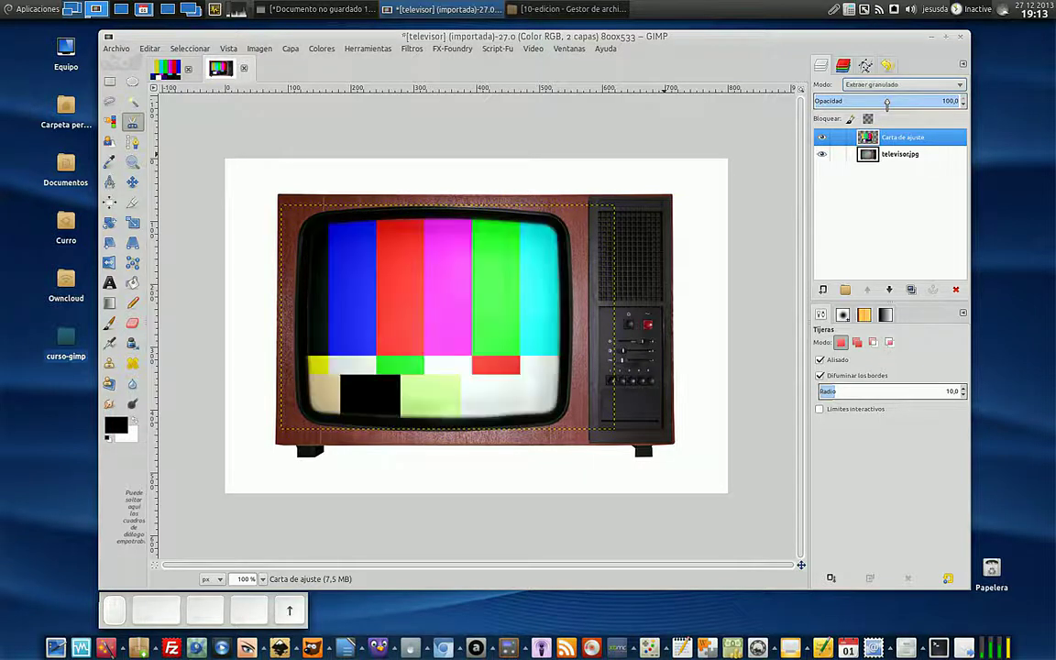
pyautogui.press('Down')
pyautogui.press('Down')
pyautogui.press('Down')
pyautogui.press('Up')
pyautogui.press('Down')
pyautogui.press('Down')
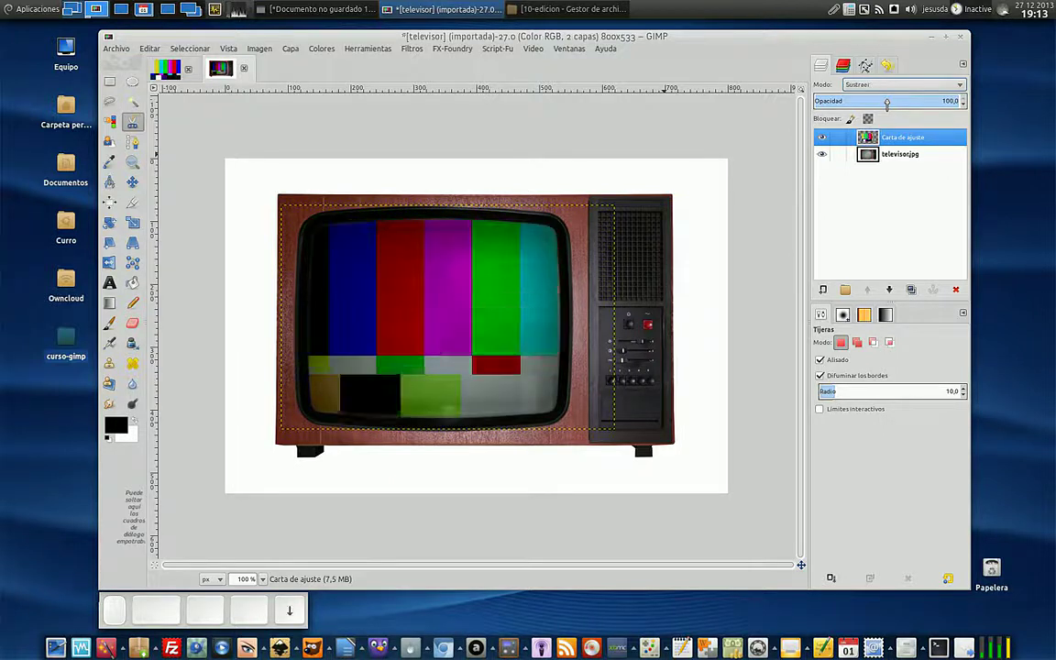
# Compare the television with and without the "Carta de ajuste" layer by hiding and showing it, and make that layer active again.
pyautogui.click(862, 154)
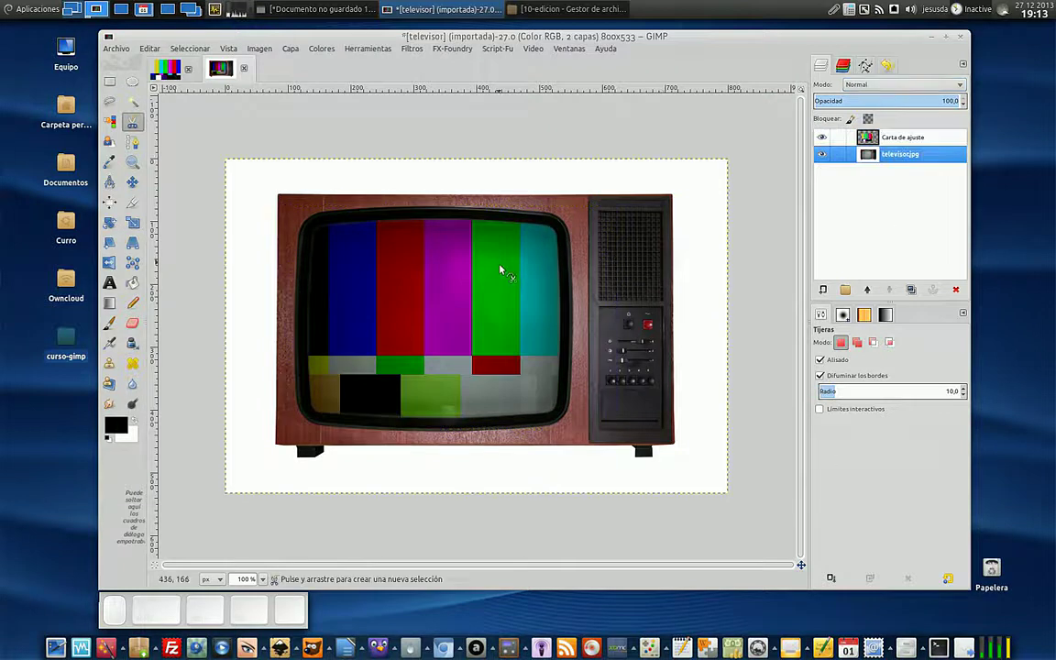
pyautogui.click(821, 137)
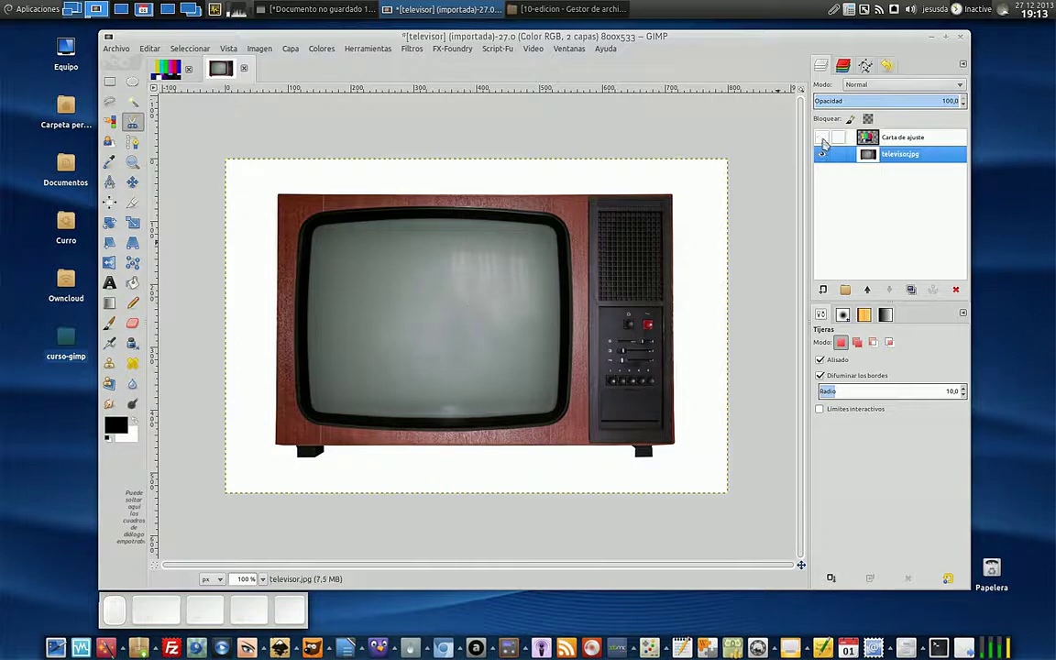
pyautogui.click(821, 137)
pyautogui.click(896, 137)
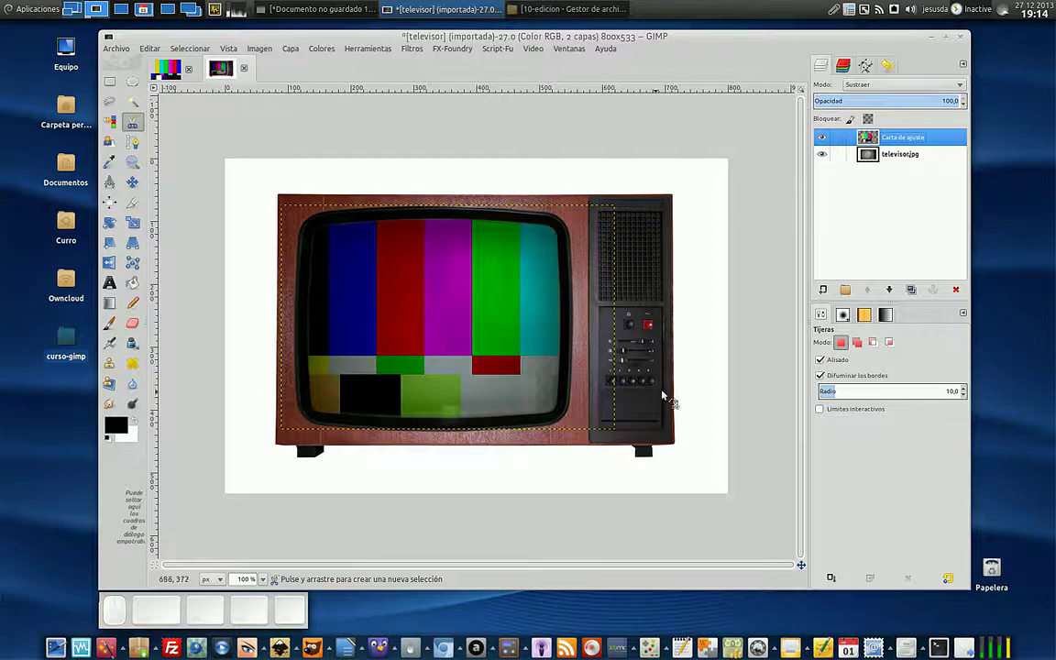
# View the original carta-de-ajuste image for comparison, return to the televisor image and make its "Carta de ajuste" layer active.
pyautogui.click(899, 154)
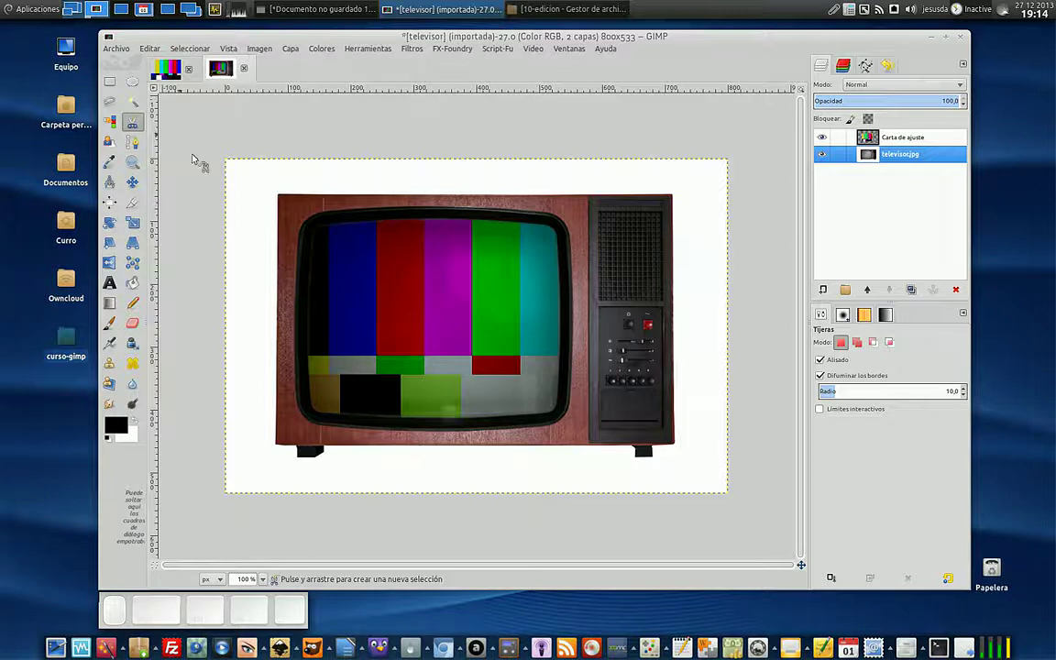
pyautogui.click(156, 69)
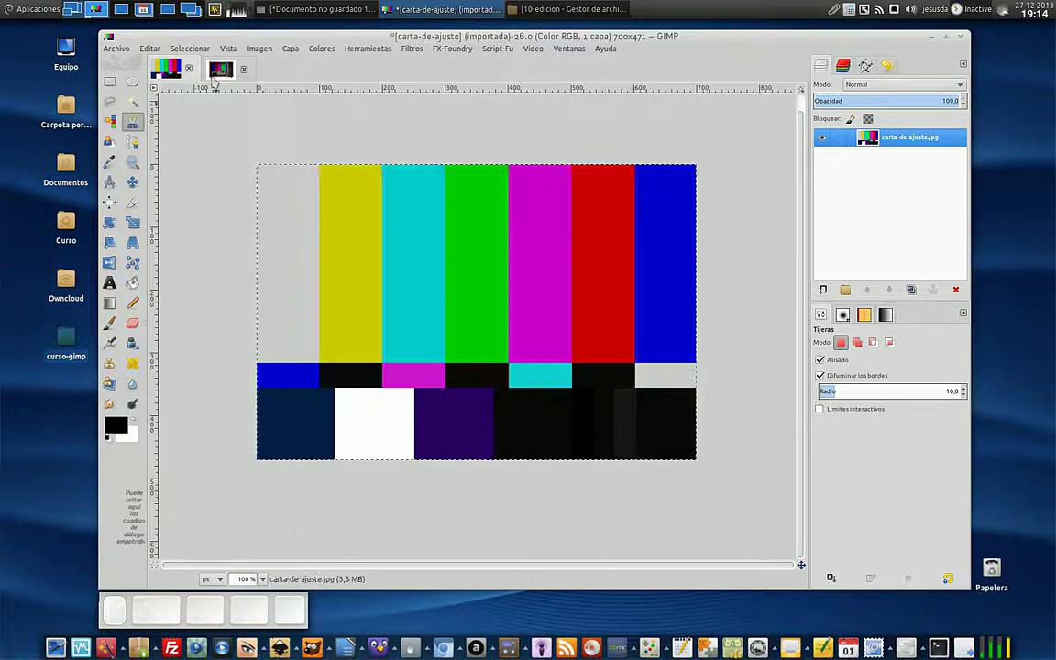
pyautogui.click(218, 72)
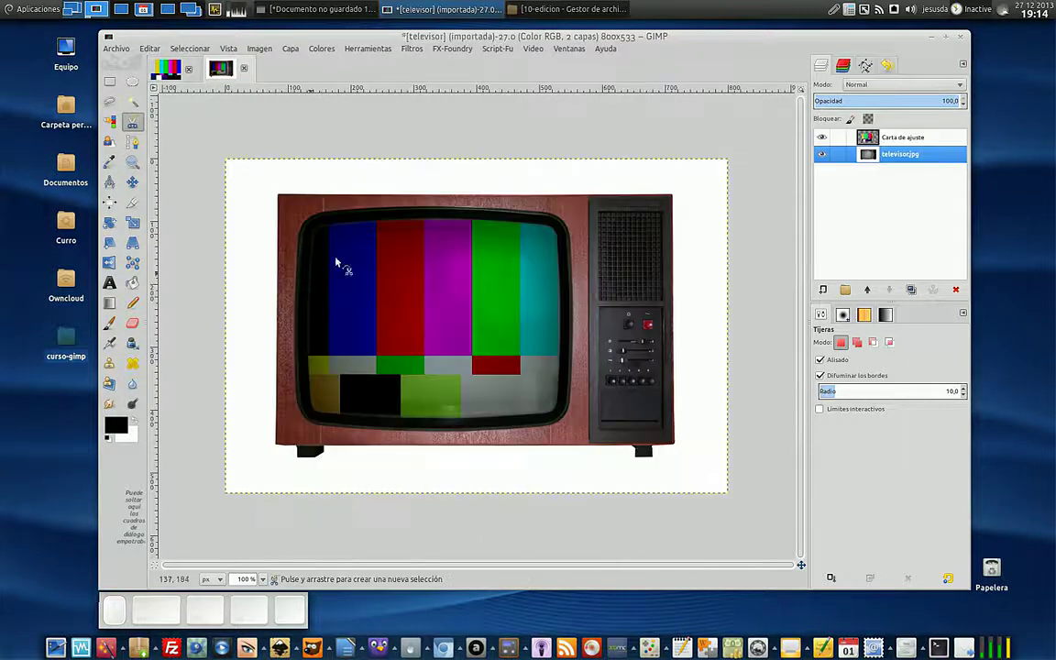
pyautogui.click(935, 140)
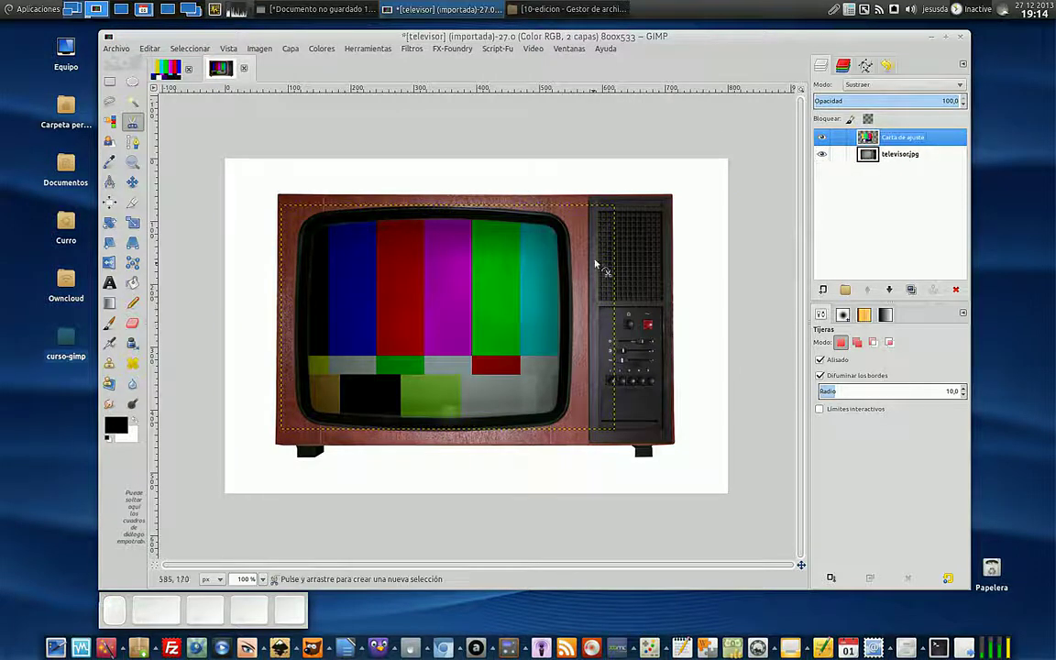
# Examine the televisor.jpg layer on its own by hiding "Carta de ajuste", and restore that layer as visible and active.
pyautogui.click(907, 155)
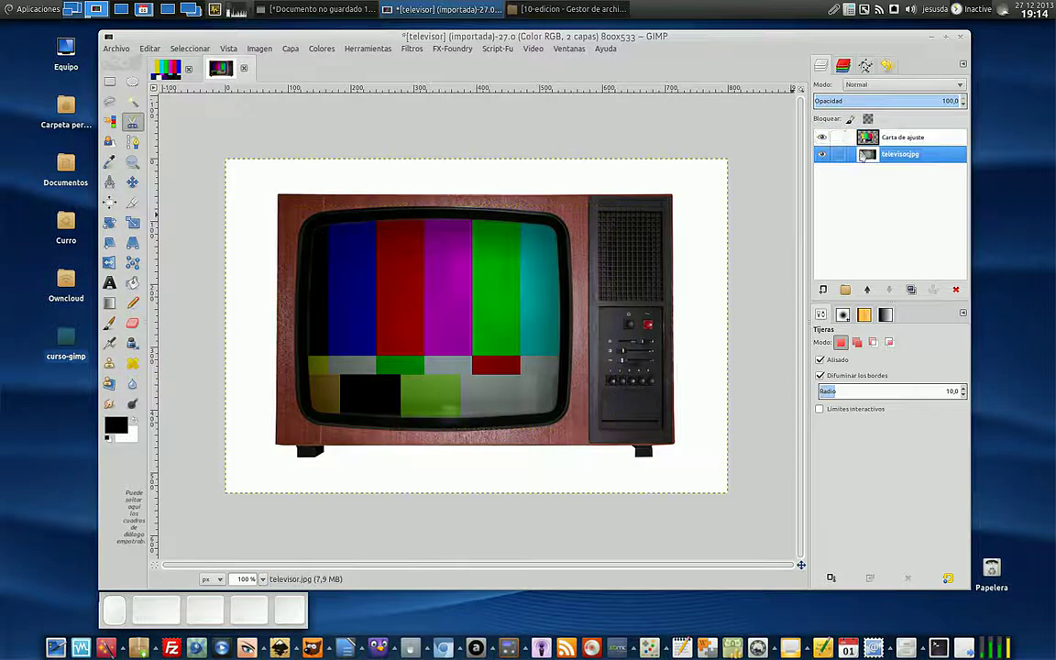
pyautogui.click(822, 137)
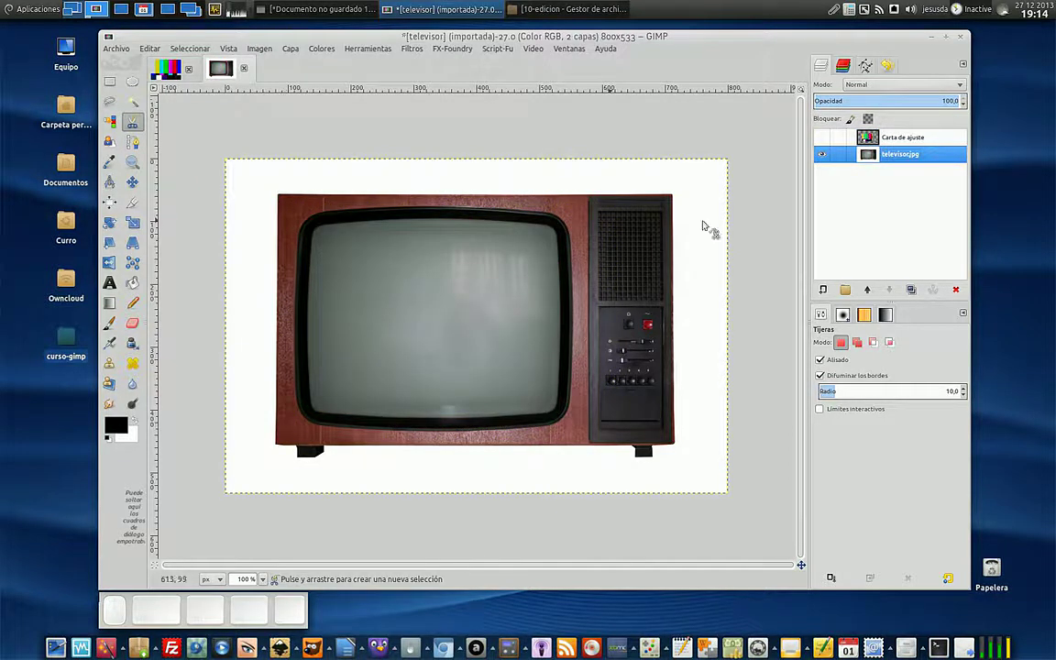
pyautogui.click(834, 139)
pyautogui.click(821, 138)
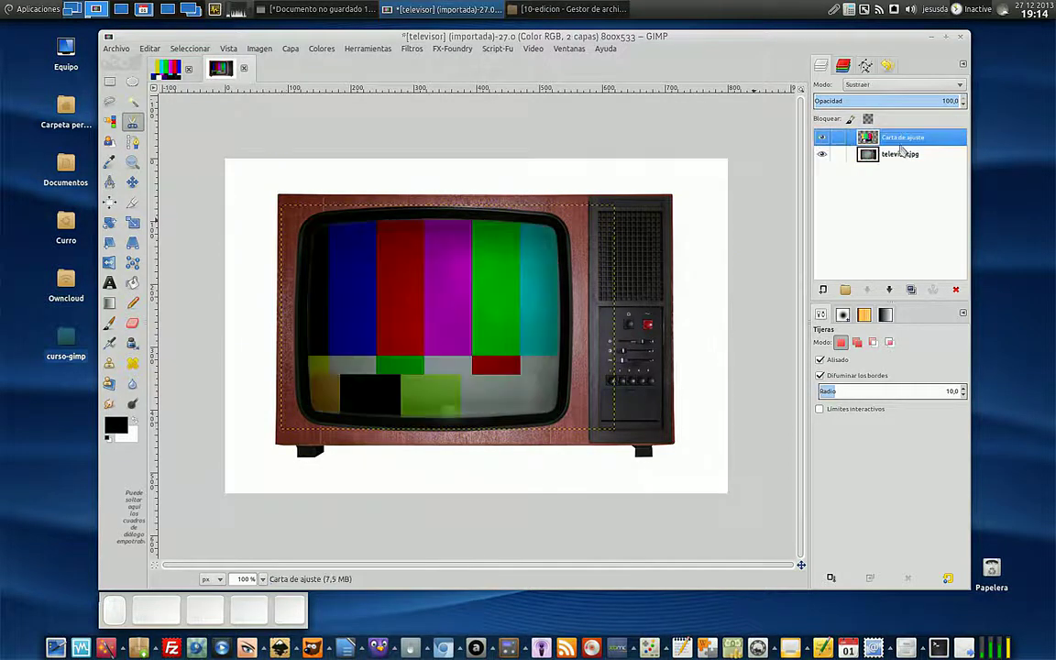
pyautogui.click(149, 50)
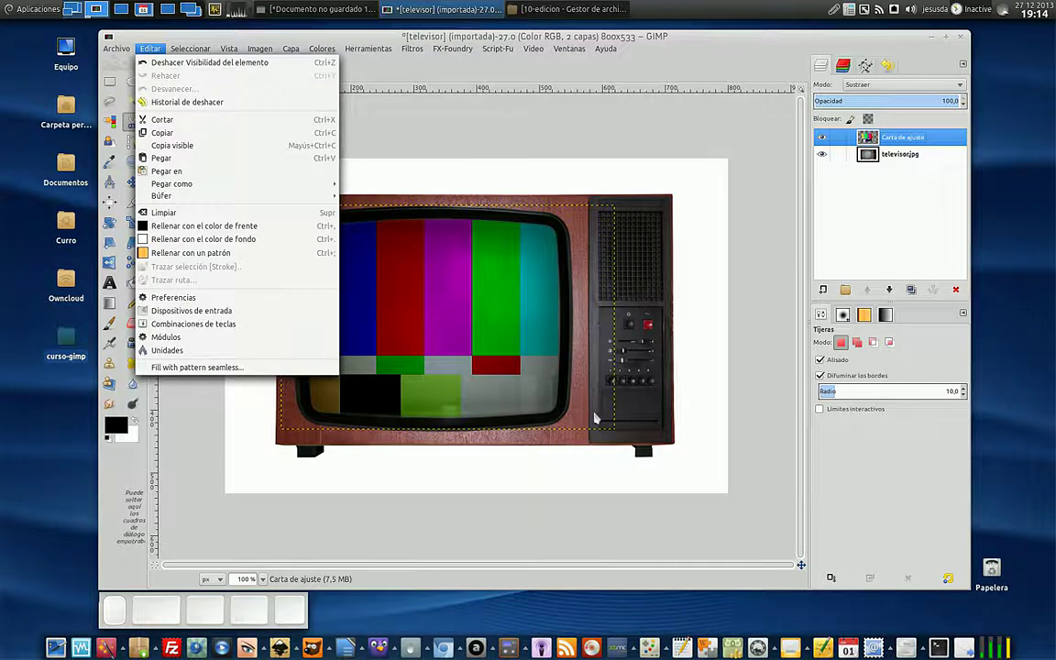
pyautogui.click(630, 42)
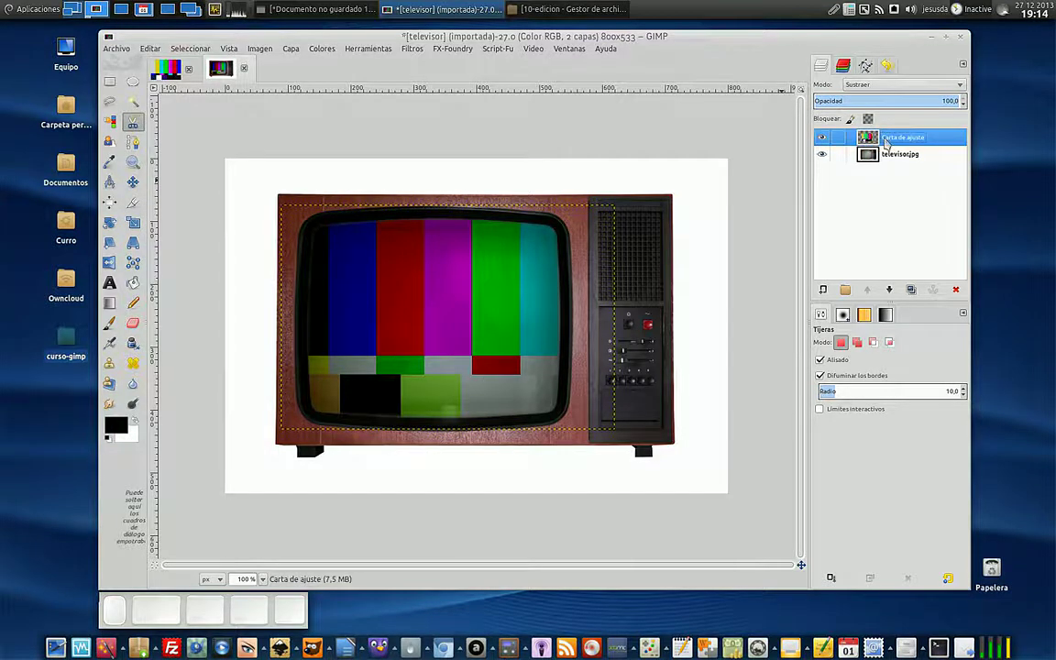
# Hide televisor.jpg to view the clipped test card alone, show it again and make televisor.jpg the active layer.
pyautogui.click(821, 154)
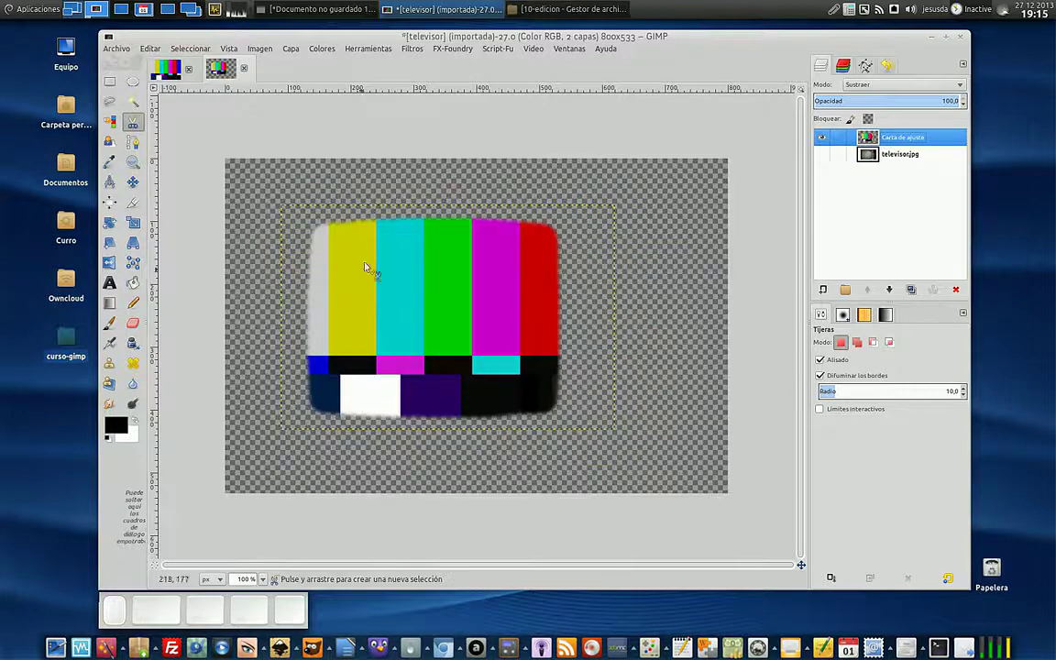
pyautogui.click(823, 156)
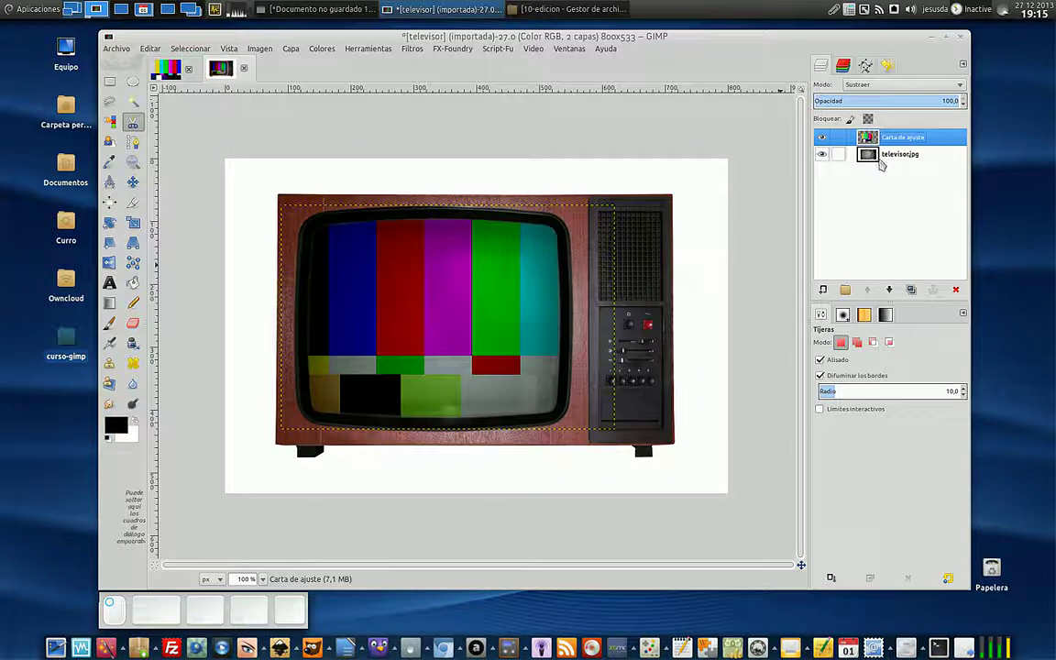
pyautogui.click(878, 160)
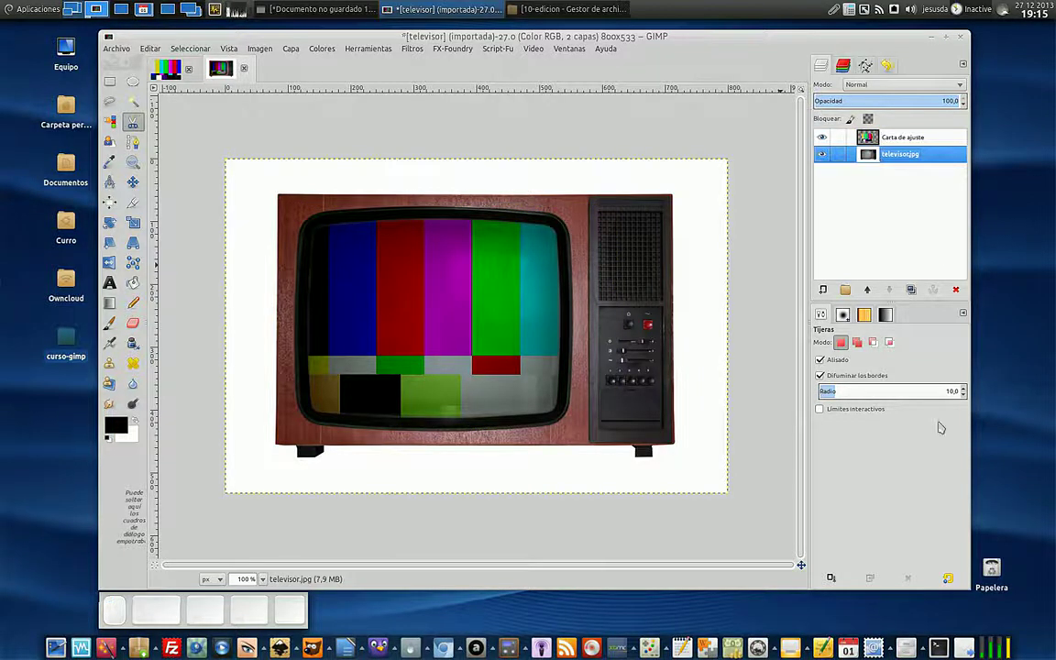